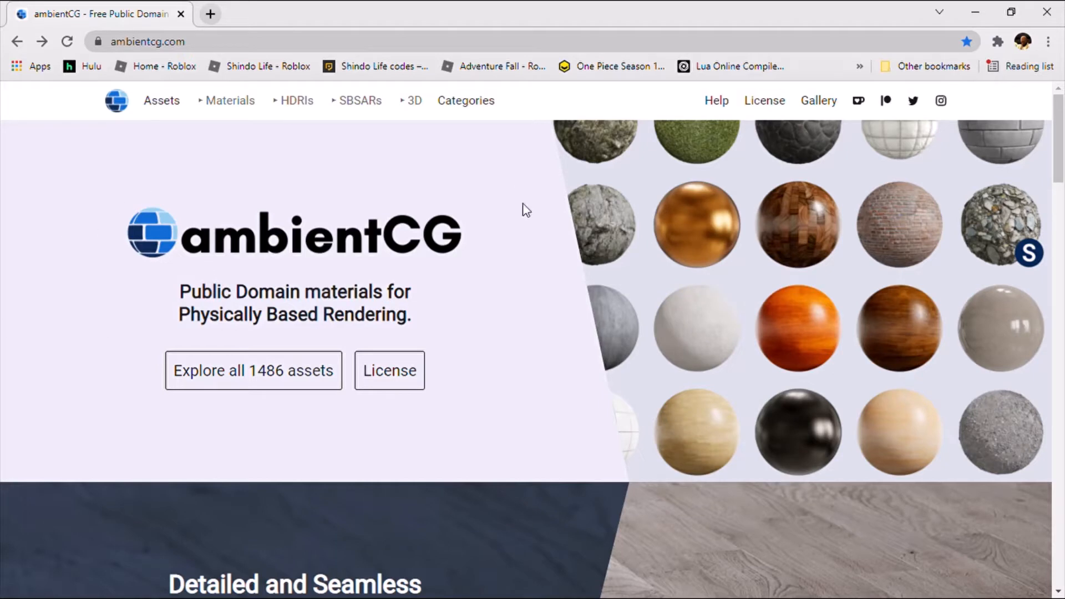
Step: Look over the ambientCG home page and open the full list of assets
scroll(488, 300, "down", 3)
scroll(488, 300, "up", 3)
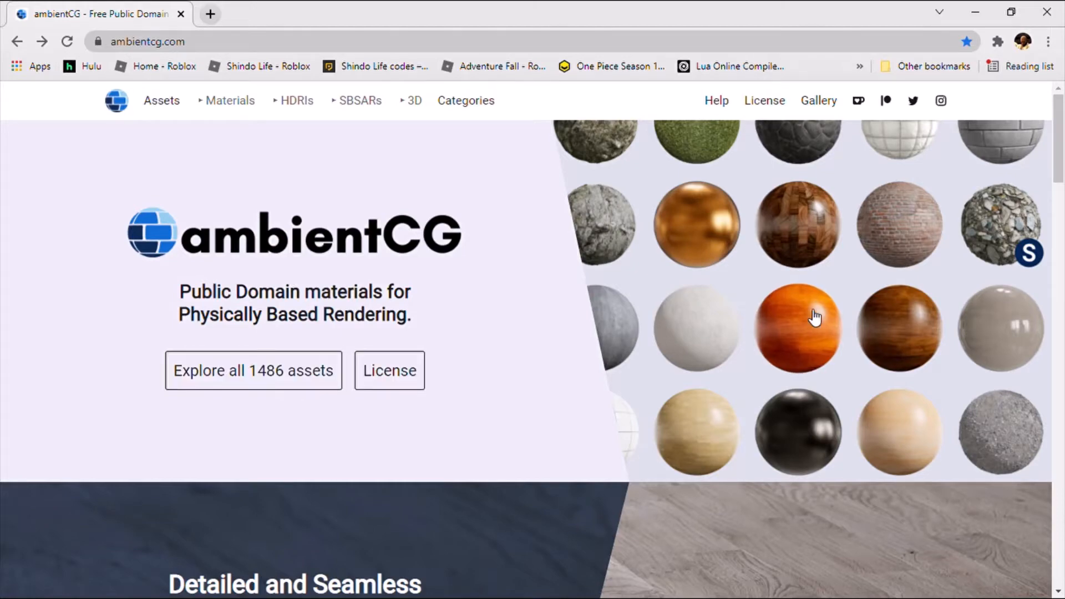
scroll(808, 308, "down", 5)
scroll(808, 309, "down", 20)
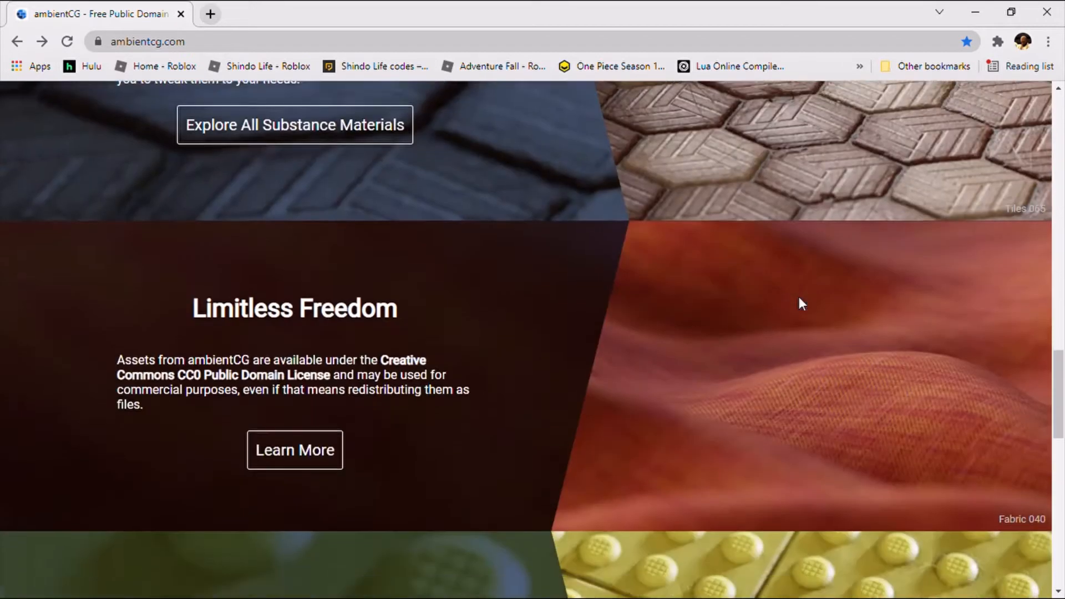
scroll(800, 298, "down", 2)
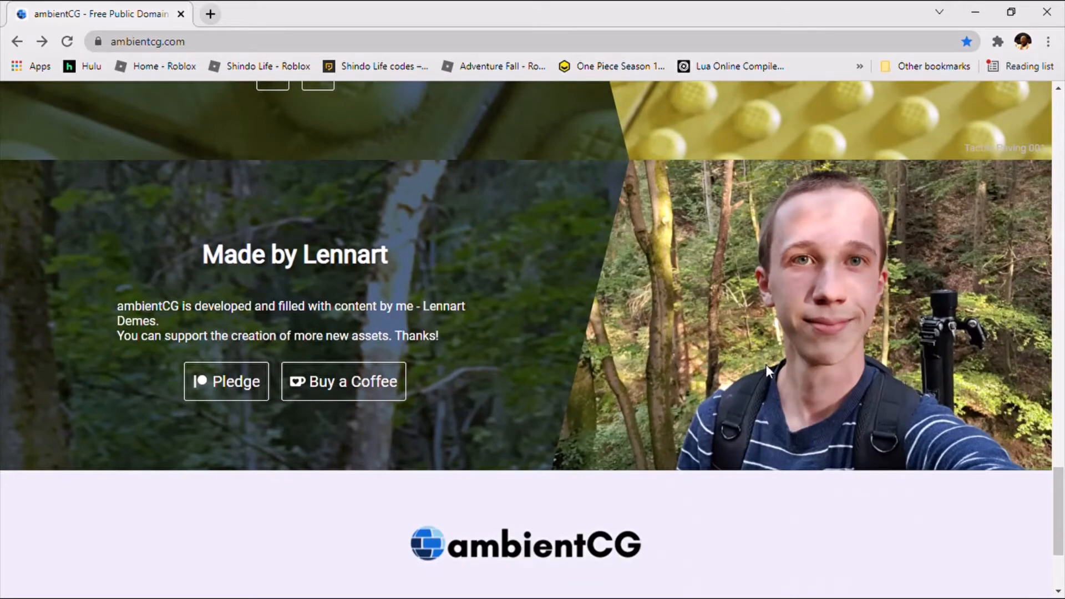
scroll(894, 377, "up", 20)
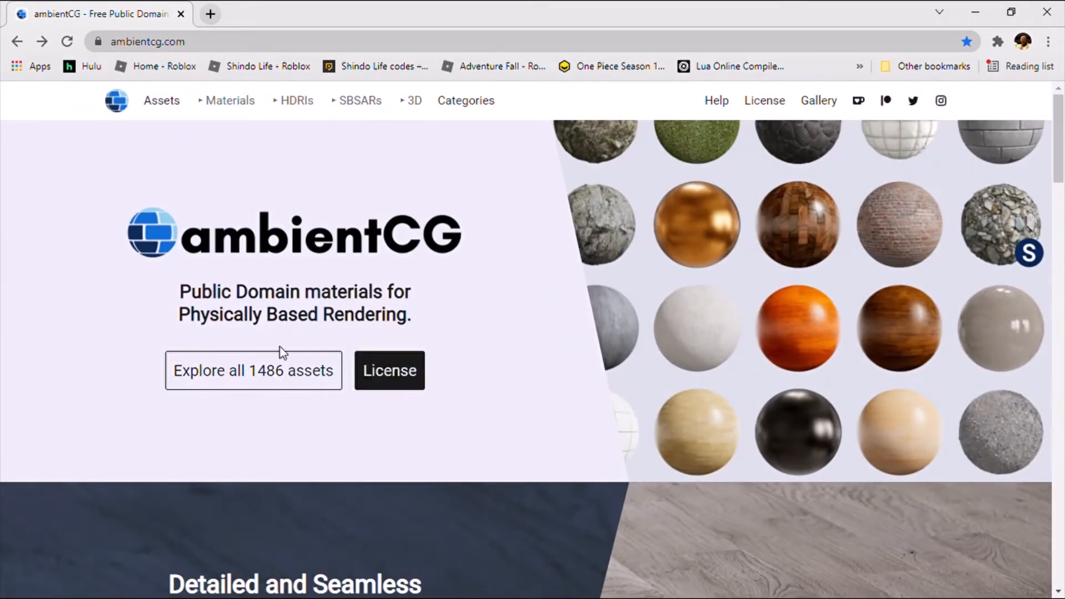
left_click(245, 379)
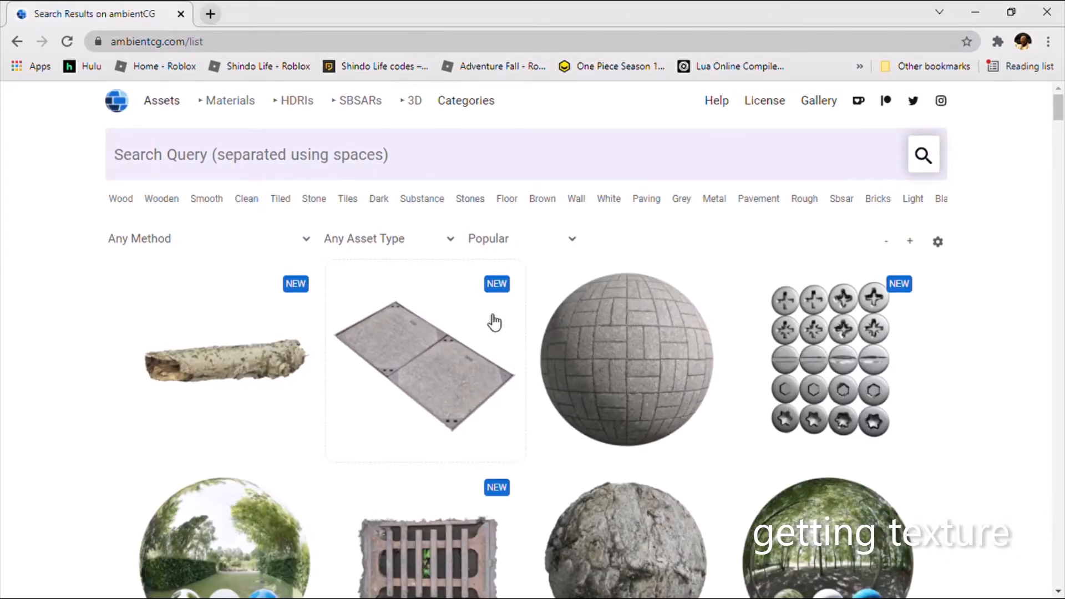
Step: Find the Paving Stones 107 material in the asset list and download its 1K-JPG version
scroll(633, 269, "down", 9)
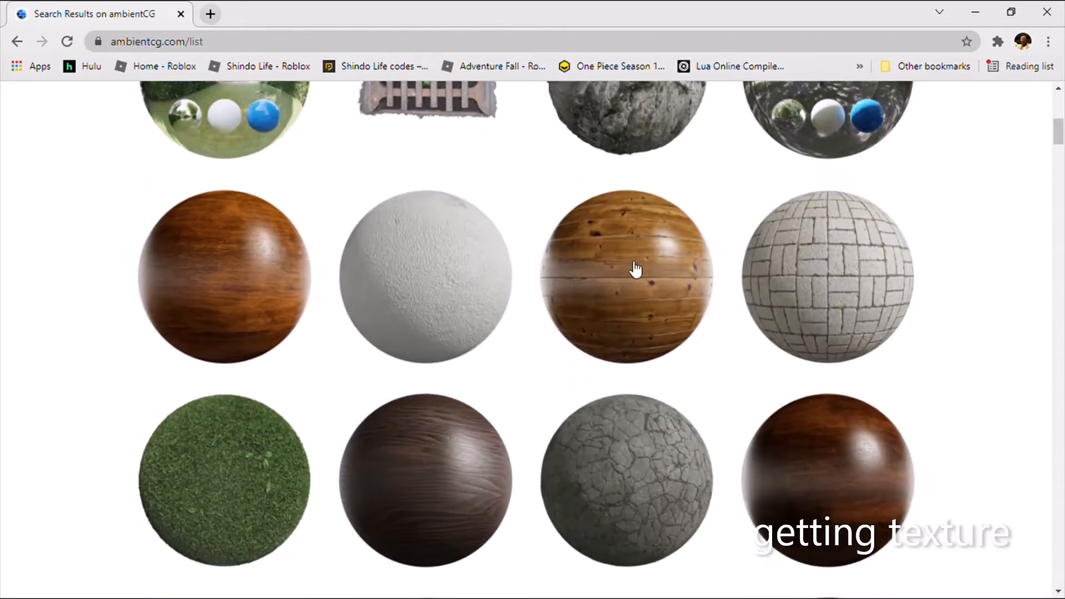
scroll(635, 270, "up", 2)
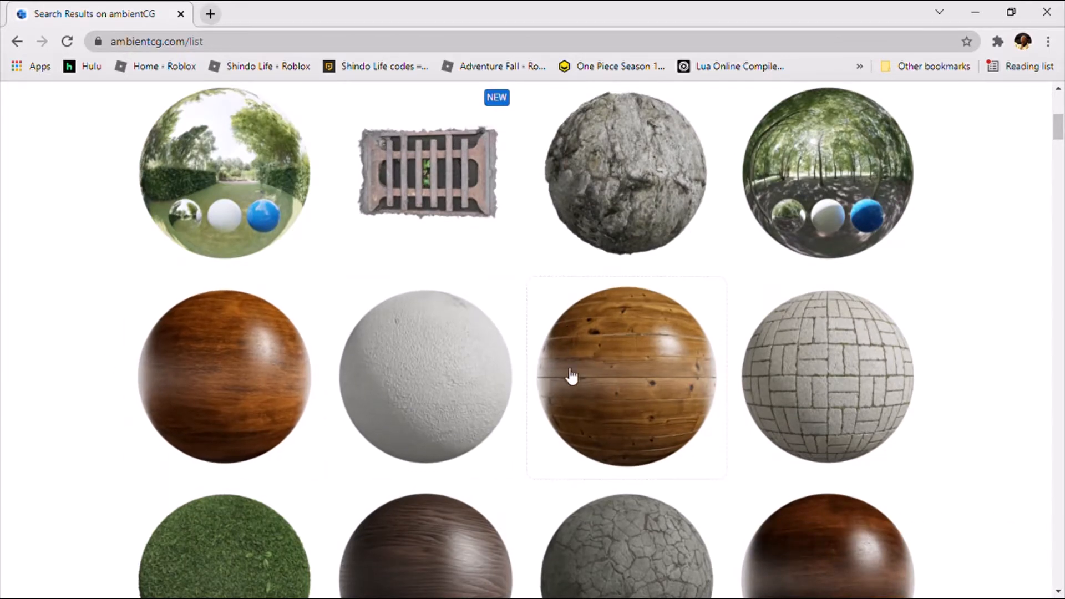
scroll(569, 355, "down", 3)
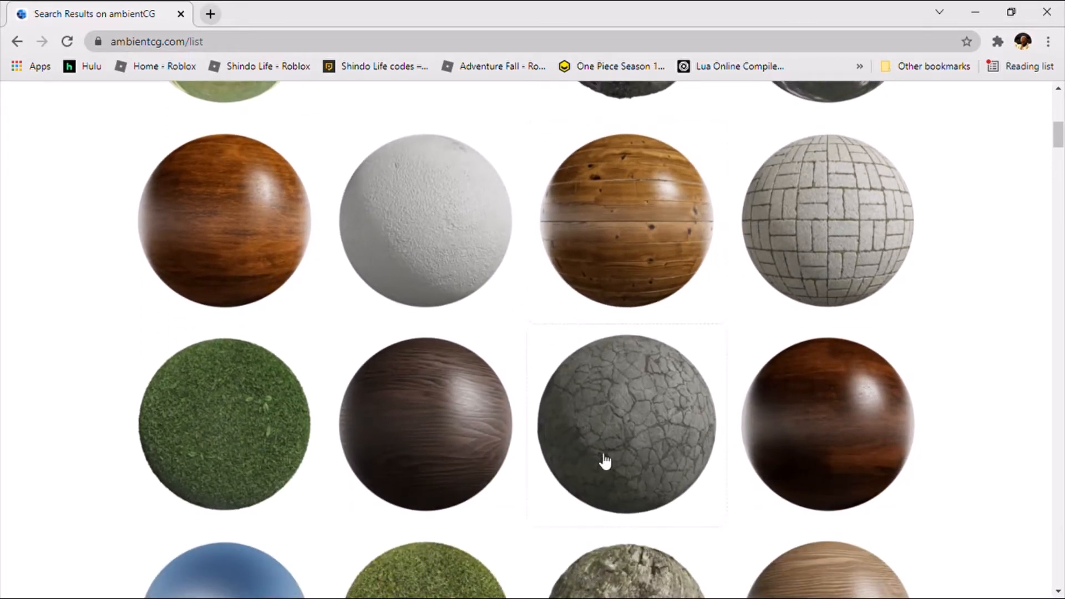
scroll(605, 461, "down", 6)
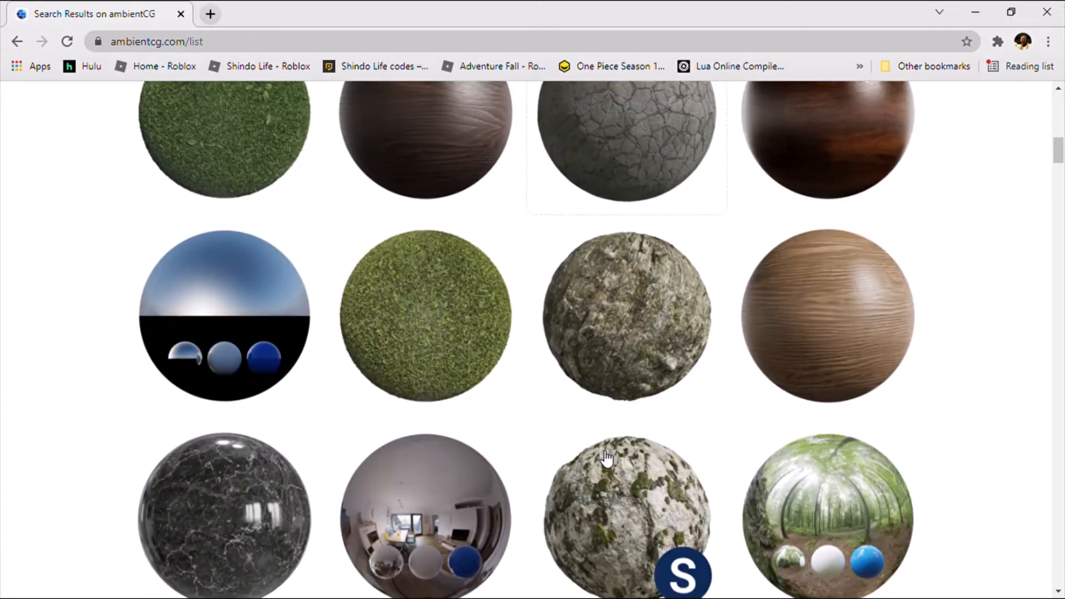
scroll(607, 459, "down", 4)
scroll(607, 460, "down", 3)
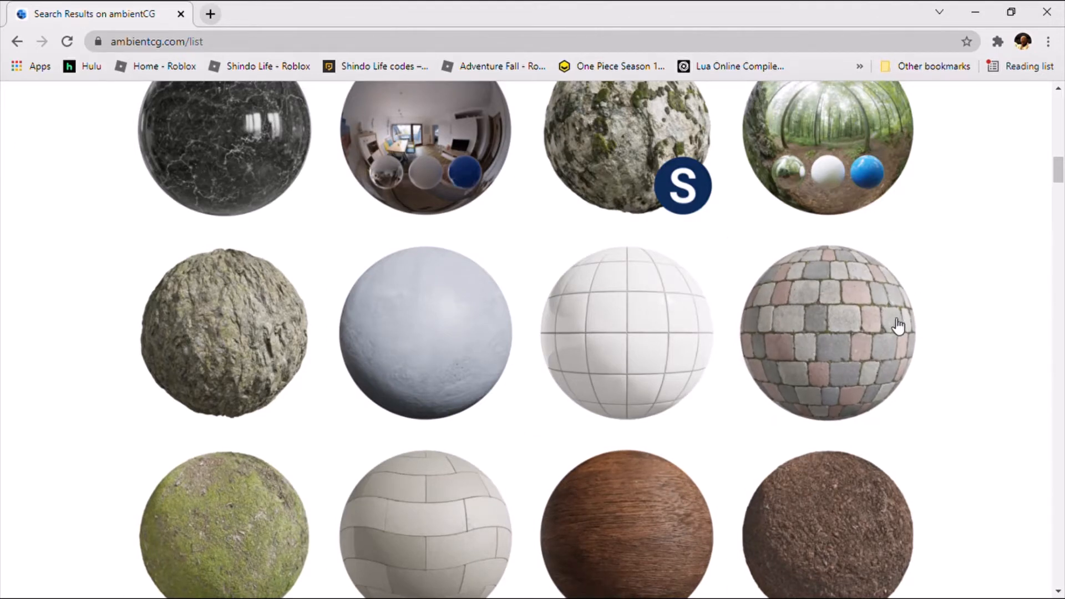
left_click(865, 342)
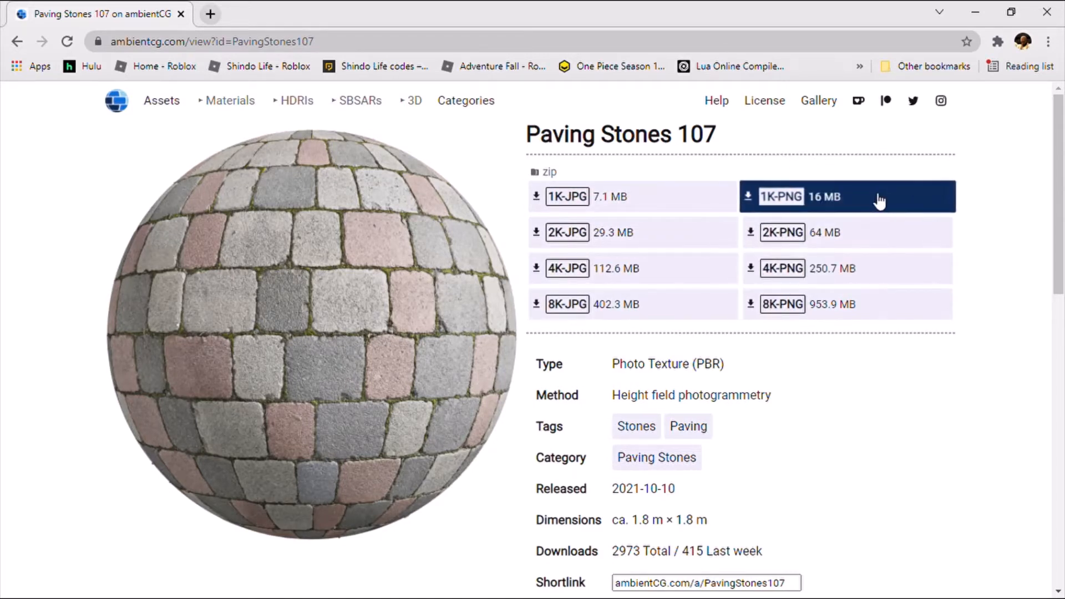
left_click(569, 201)
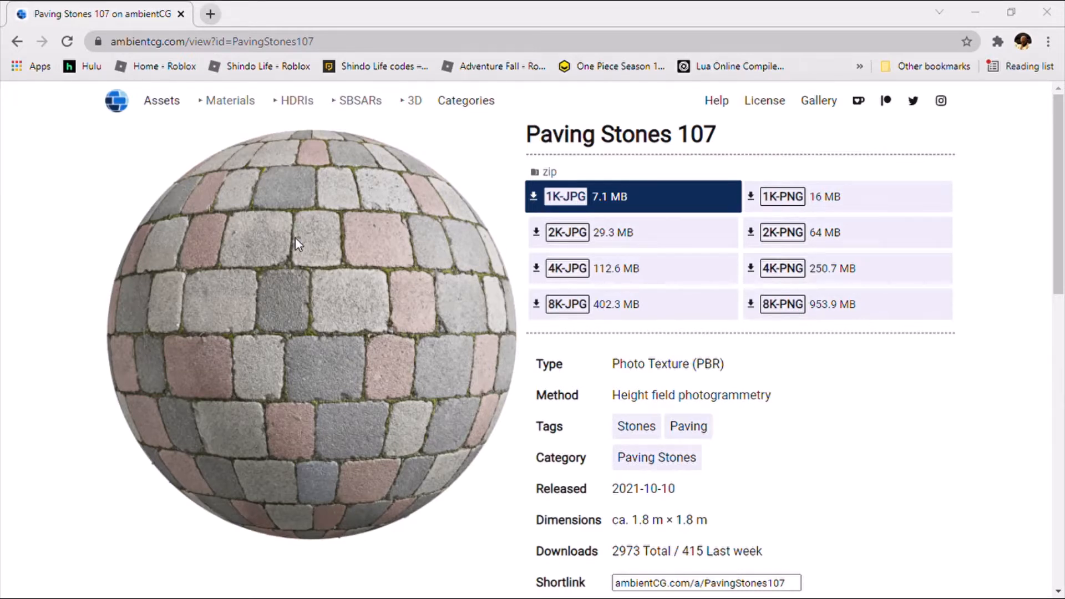
left_click(576, 437)
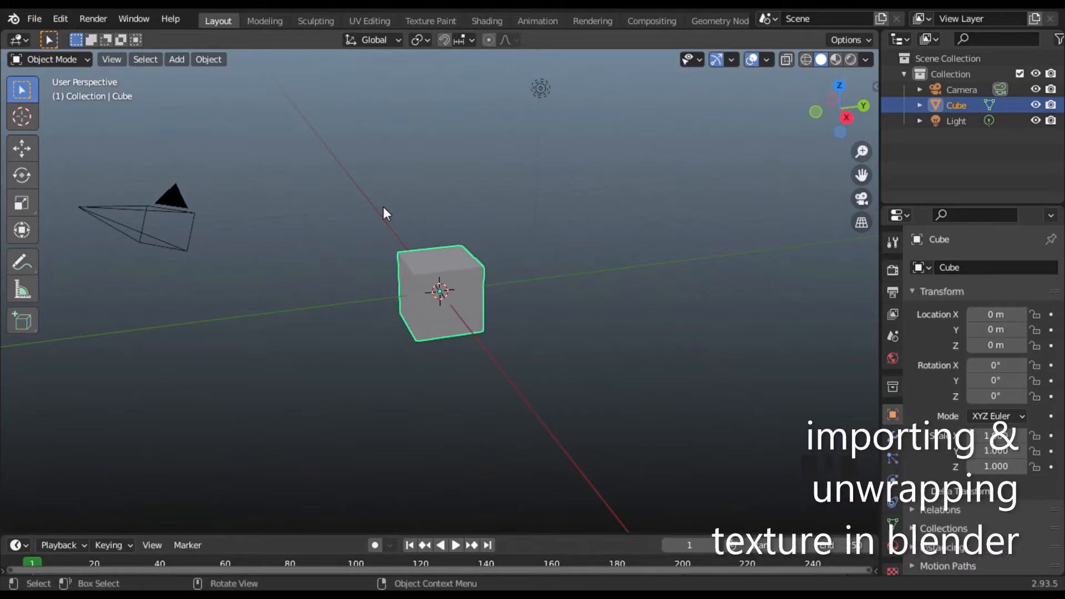
Step: In Blender, delete all the default scene objects and add a cube mesh
middle_click_drag(384, 208, 381, 231)
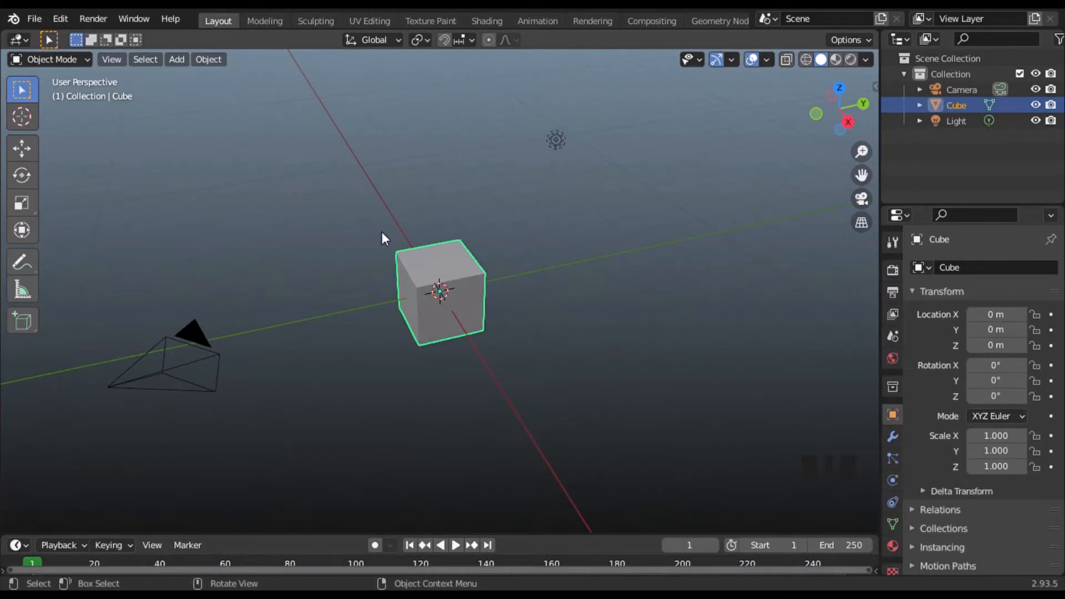
key("a")
key("Delete")
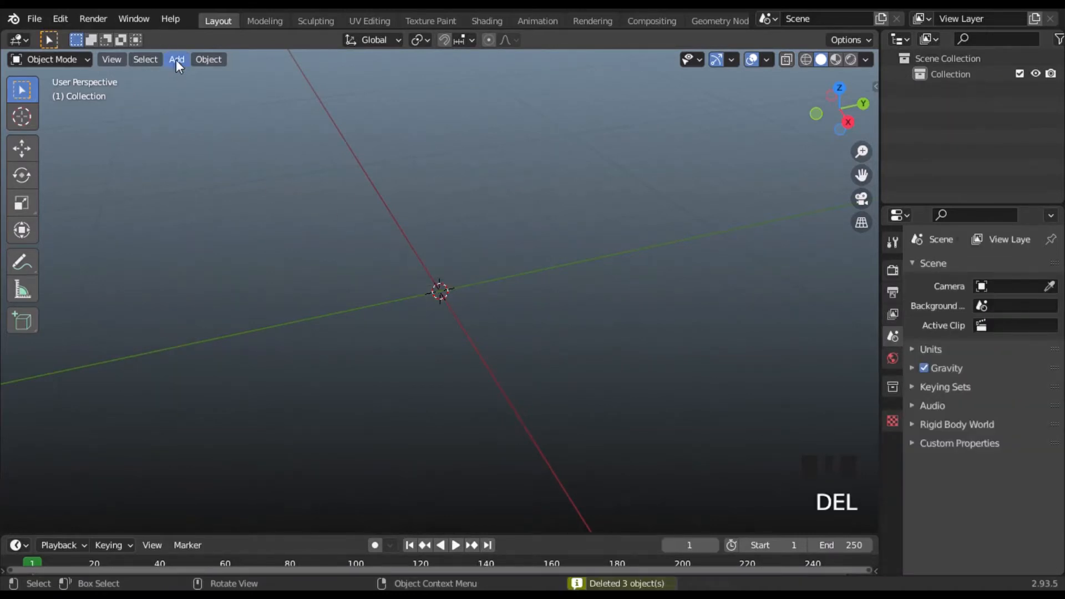
key("shift+a")
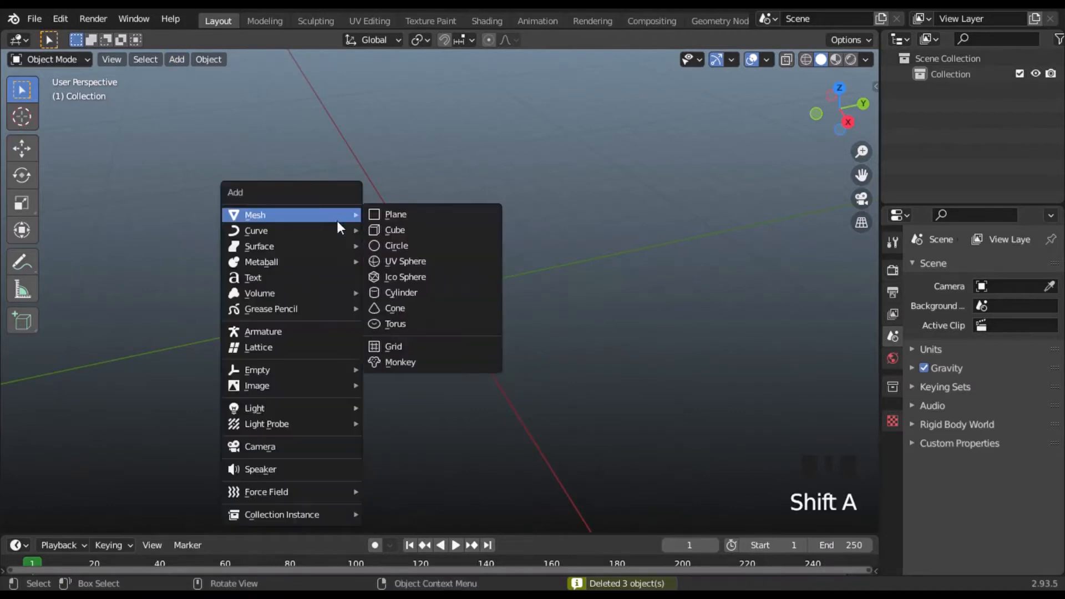
left_click(400, 229)
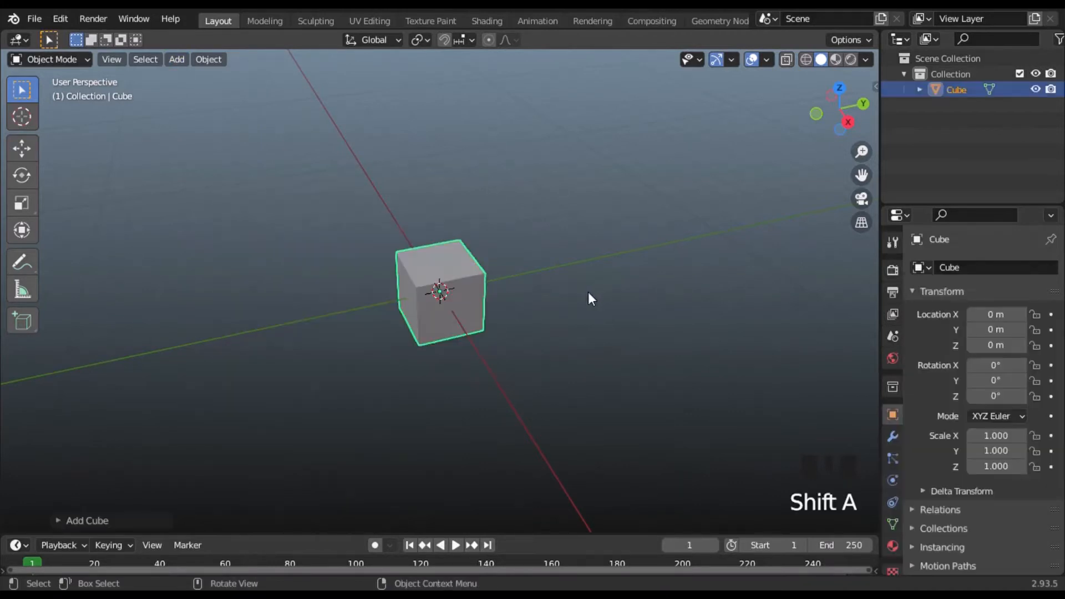
Step: Flatten the cube along Z to a scale of about 0.066, and enlarge it uniformly to about 12.98 in X and Y
middle_click_drag(590, 298, 648, 296)
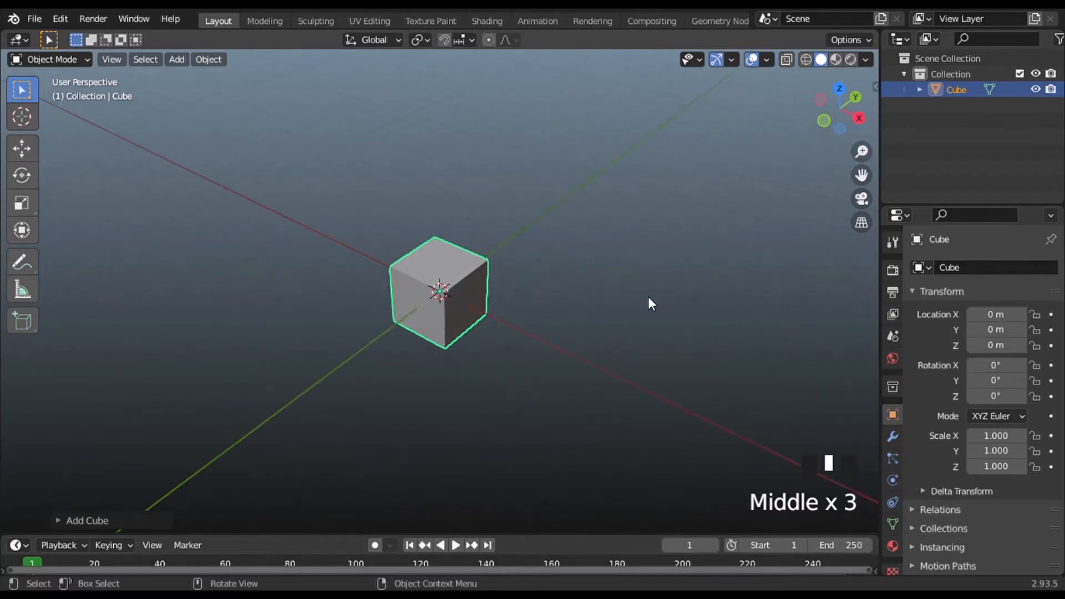
key("s")
key("z")
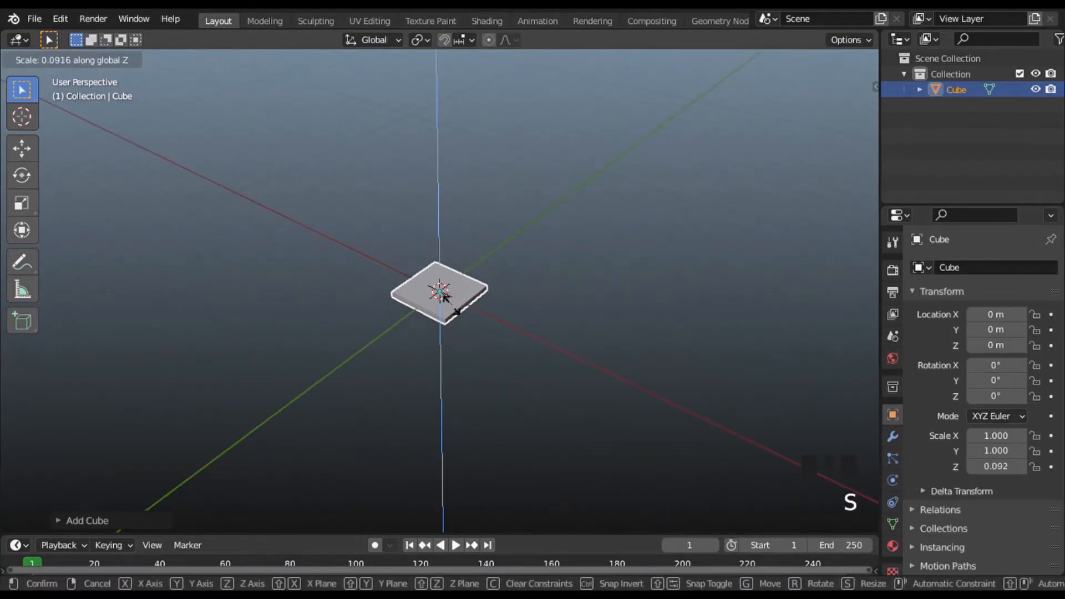
left_click(522, 305)
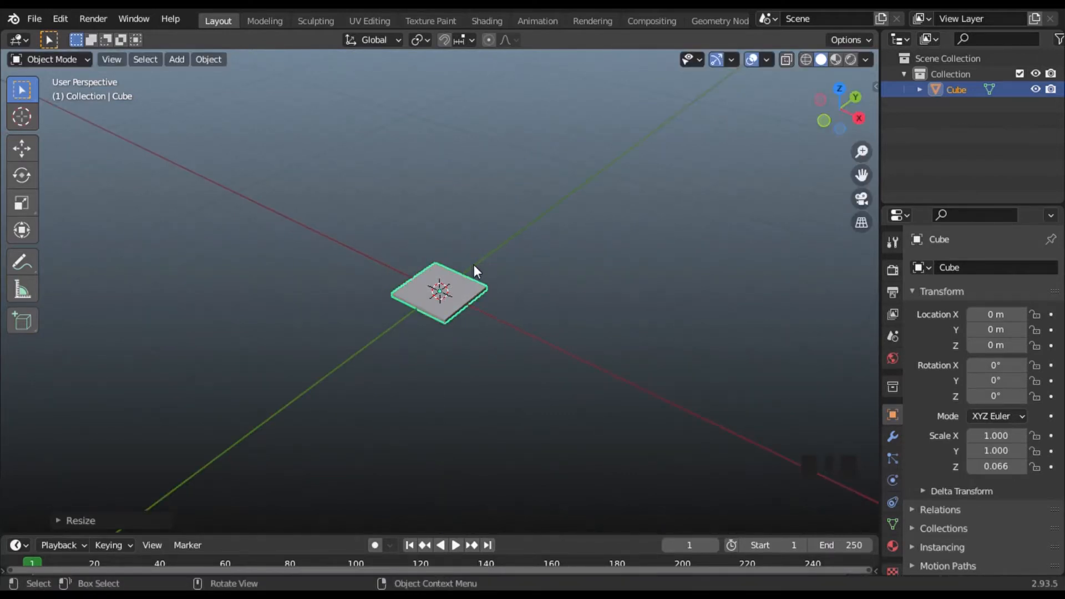
key("s")
left_click(87, 300)
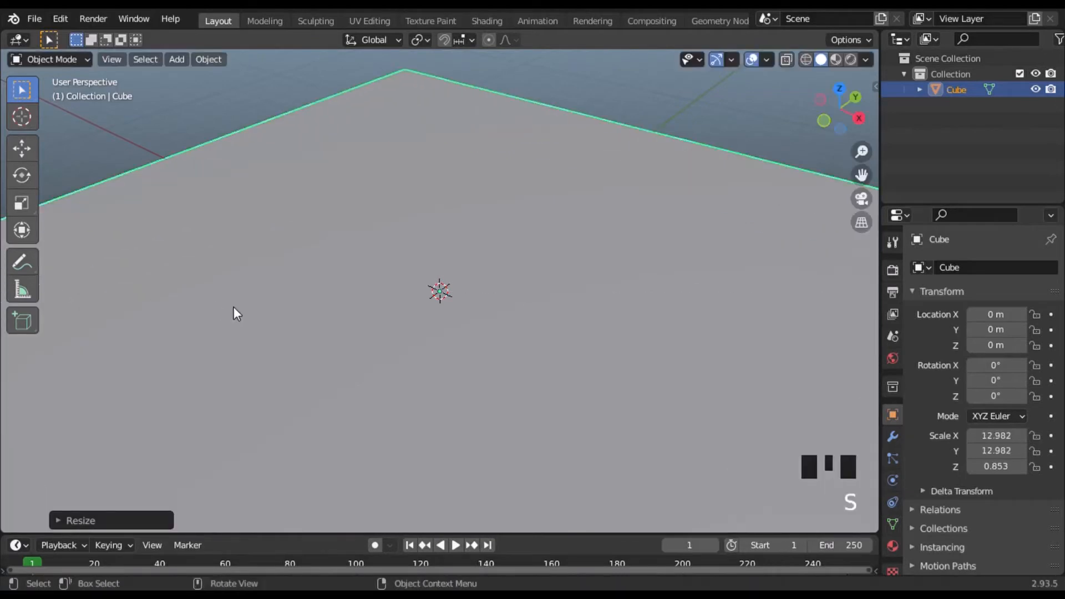
Step: Thin the enlarged slab along Z to a scale of about 0.144
scroll(233, 308, "down", 5)
middle_click_drag(288, 324, 629, 438)
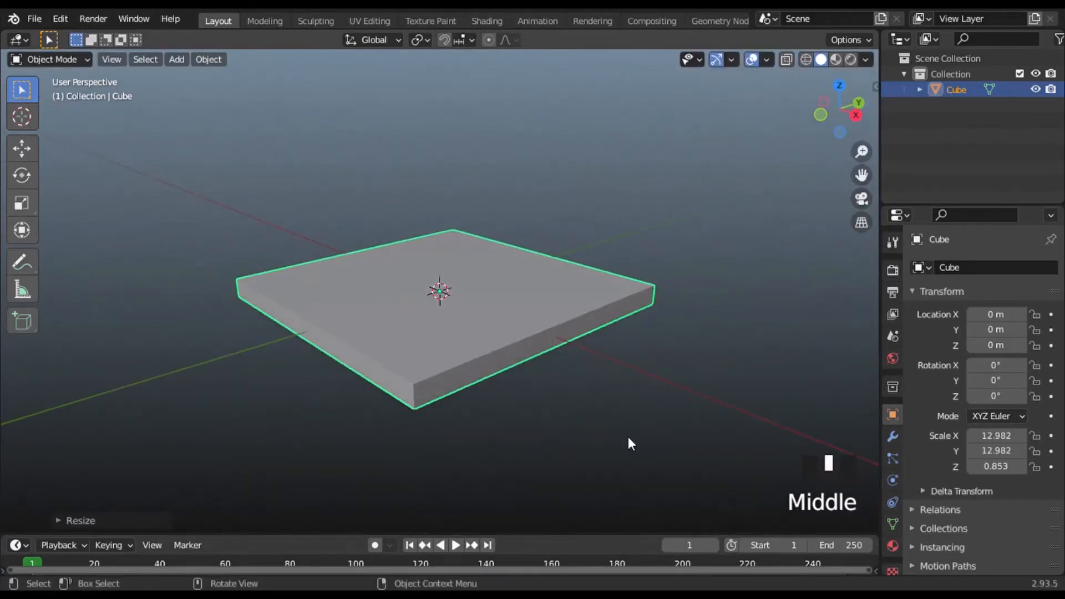
key("s")
key("z")
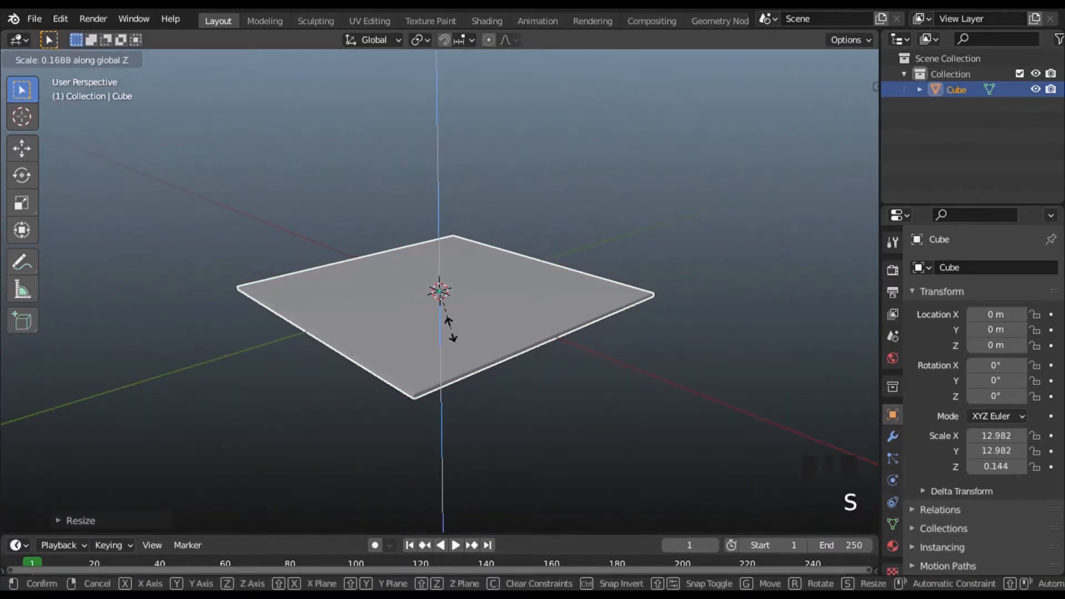
left_click(451, 330)
middle_click_drag(468, 366, 381, 345)
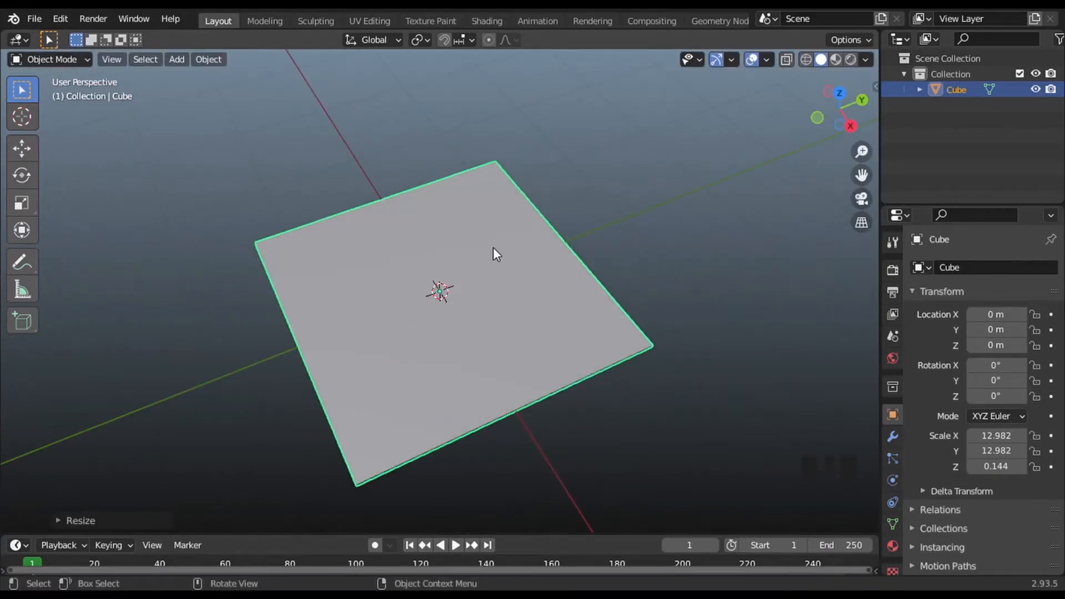
Step: Switch the viewport shading to Material Preview
scroll(488, 247, "up", 1)
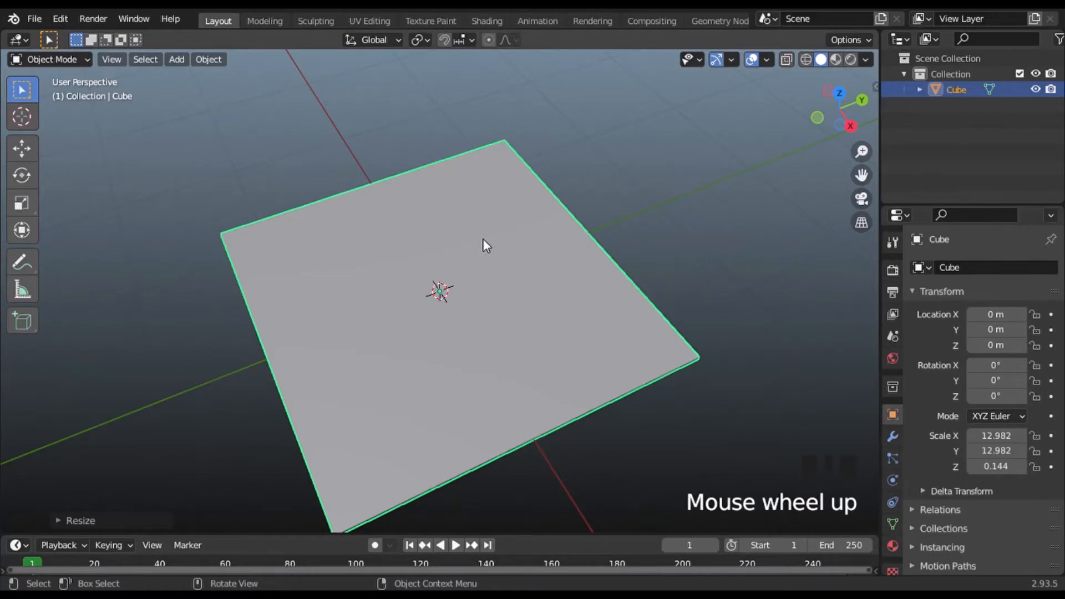
key("z")
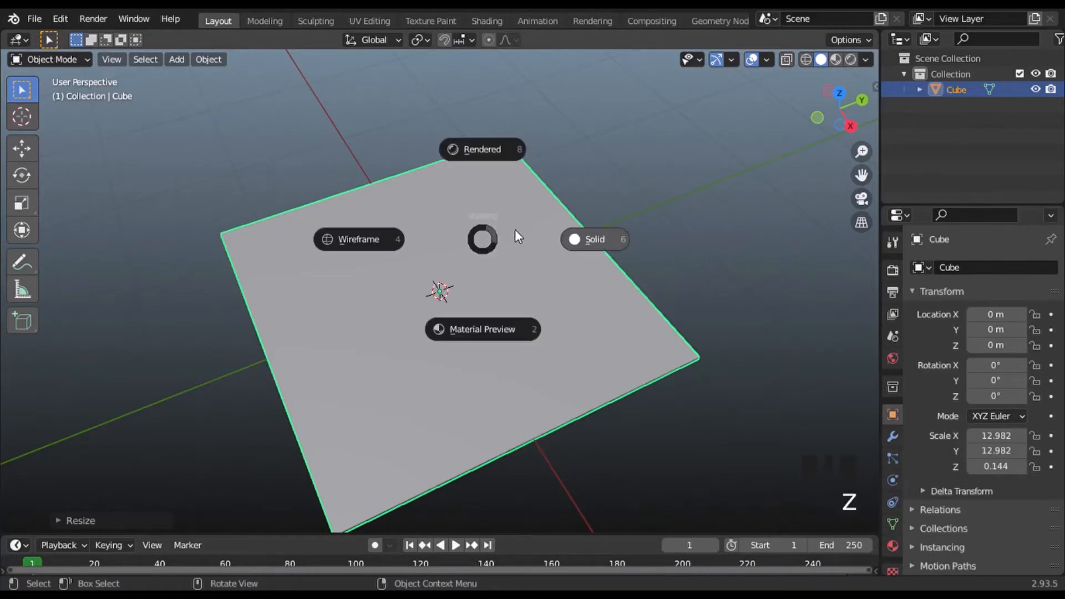
left_click(474, 353)
middle_click_drag(538, 277, 440, 356)
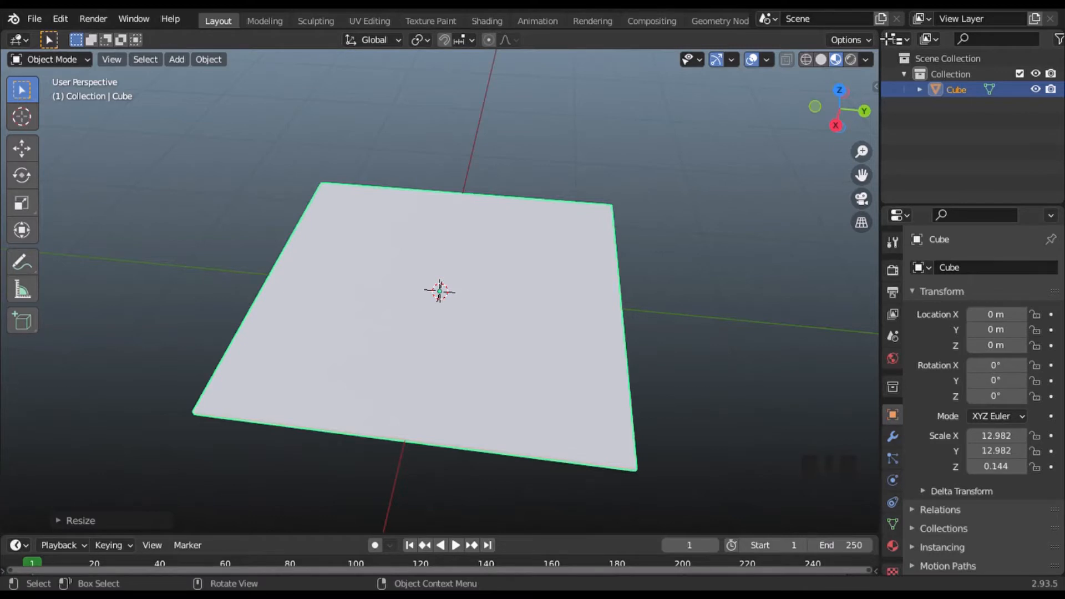
Step: Split the 3D viewport horizontally and turn the upper area into a Shader Editor
left_click(882, 37)
left_click_drag(883, 44, 792, 185)
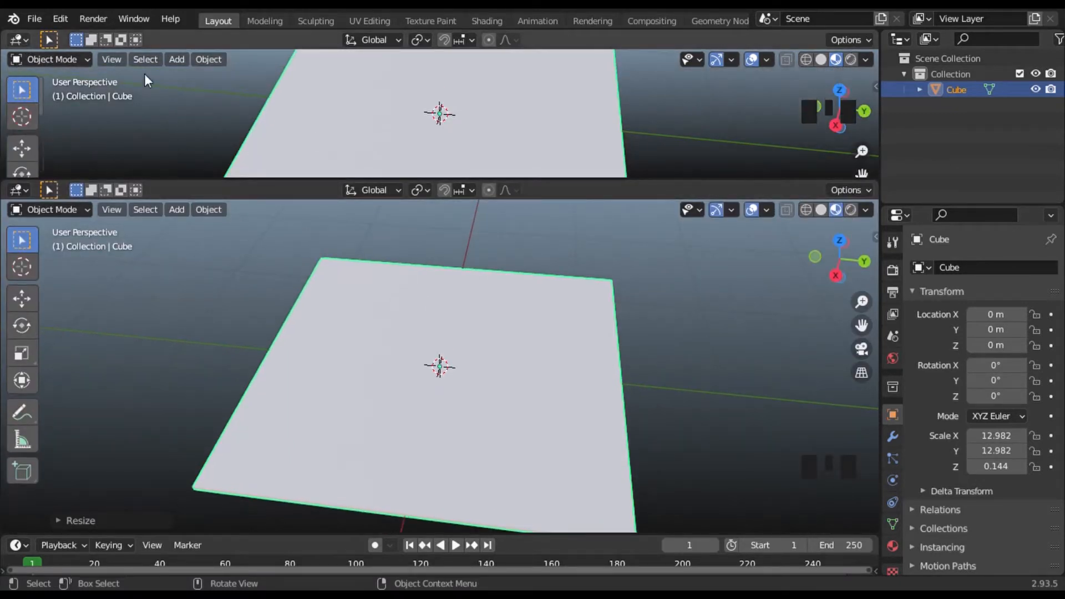
left_click(20, 40)
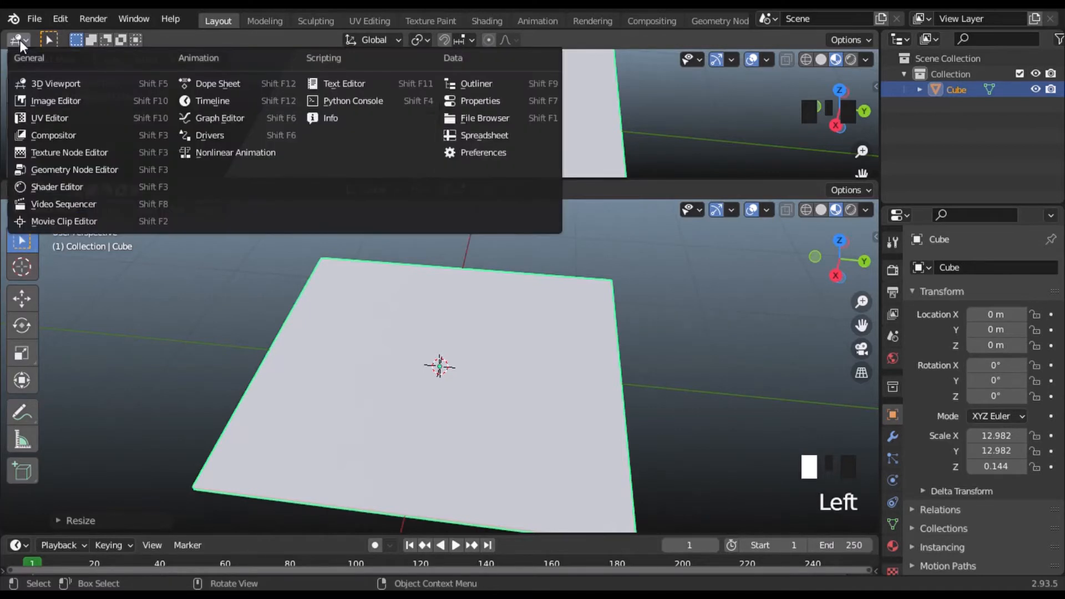
left_click(36, 186)
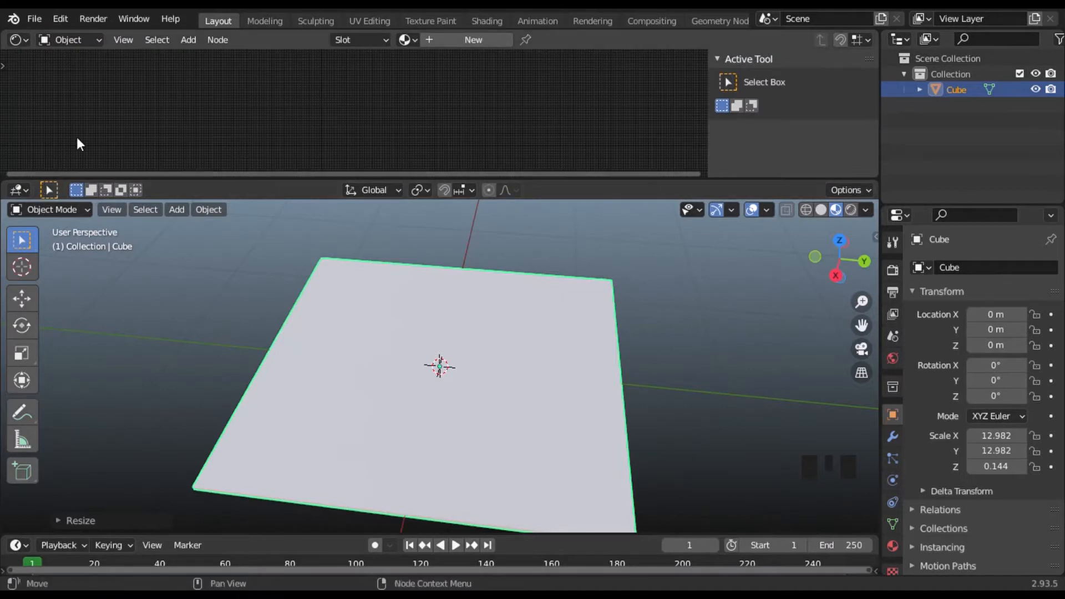
Step: Switch the slab to Texture Paint mode and create a new material for it
left_click(48, 210)
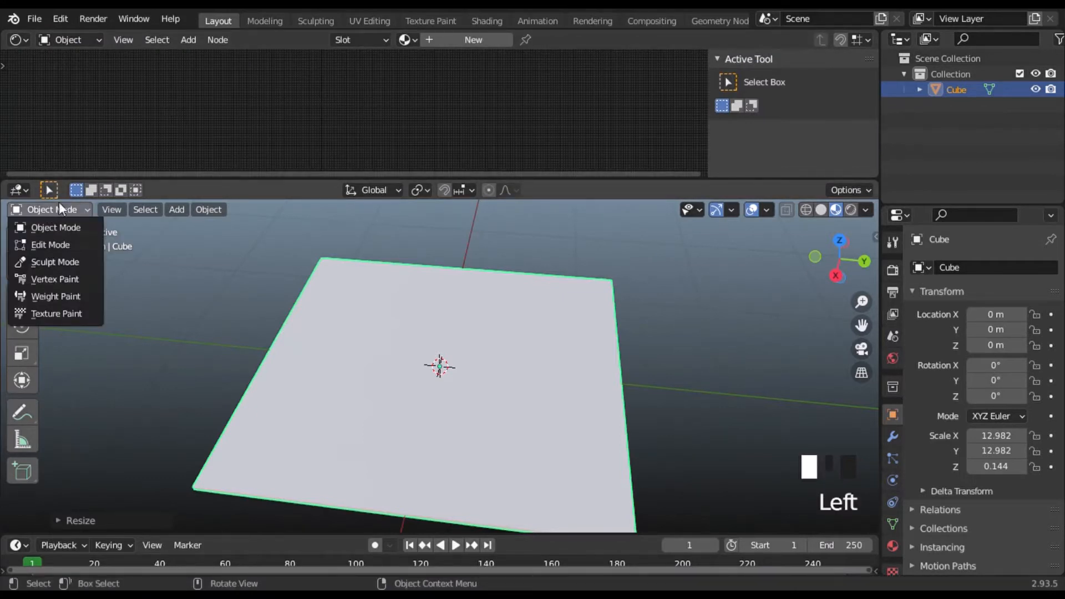
left_click(56, 315)
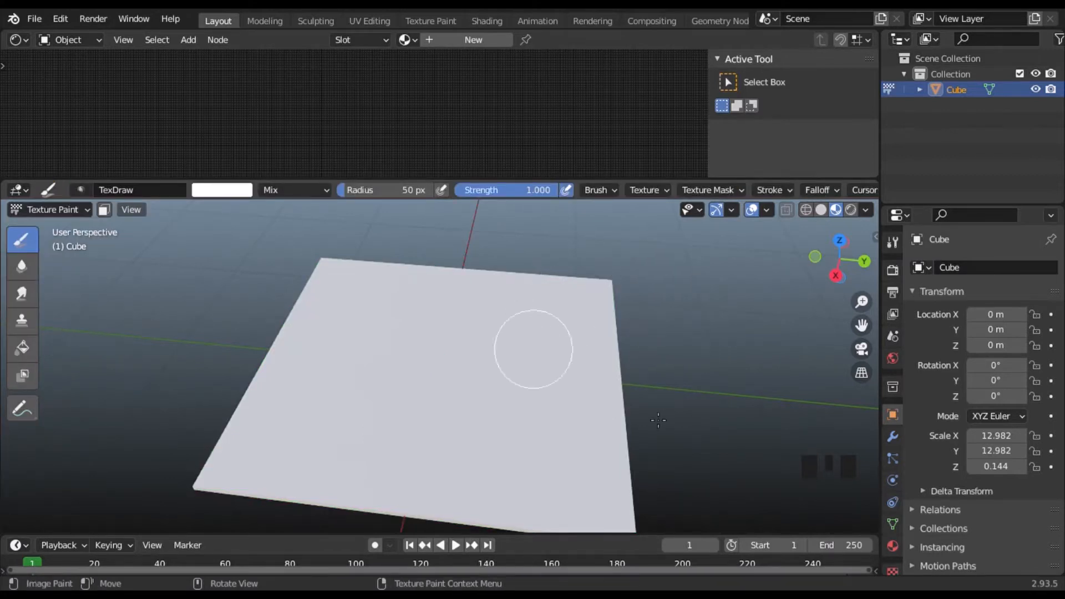
left_click(892, 546)
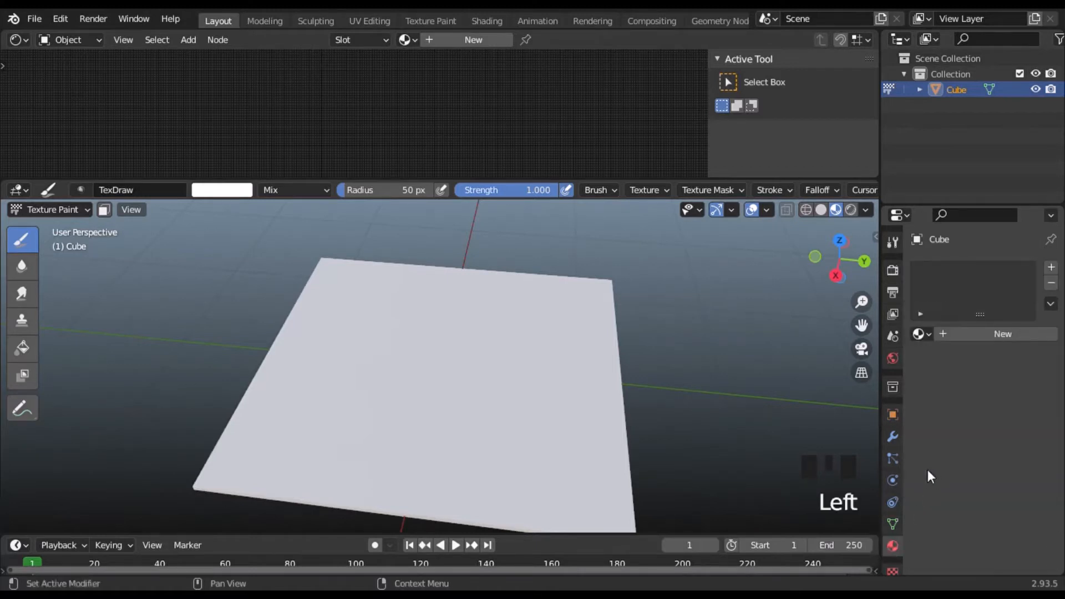
left_click(986, 335)
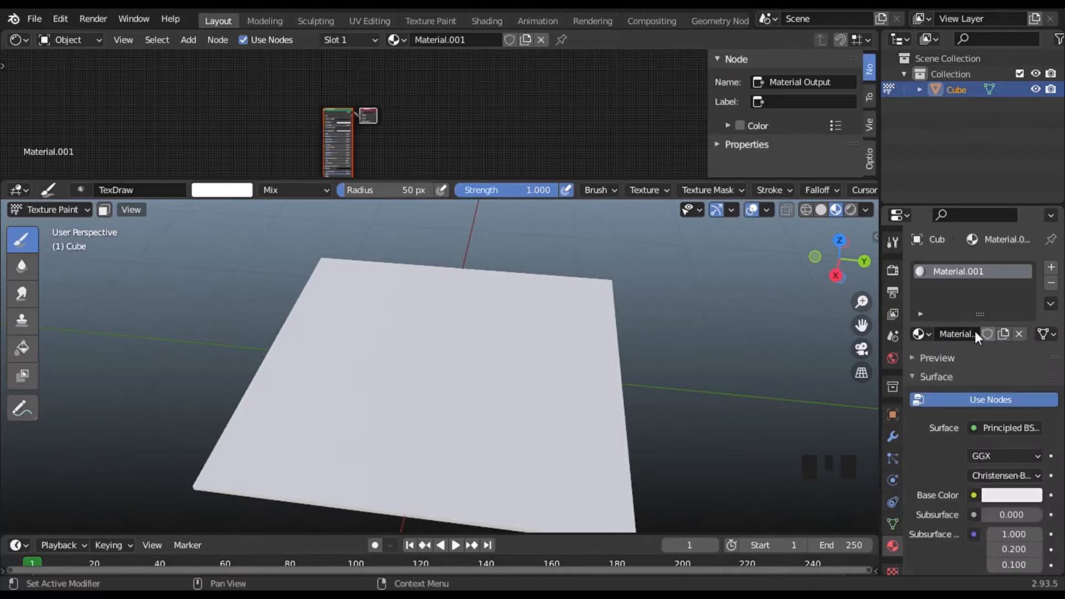
middle_click_drag(324, 130, 423, 113)
scroll(489, 126, "up", 7)
middle_click_drag(489, 125, 467, 114)
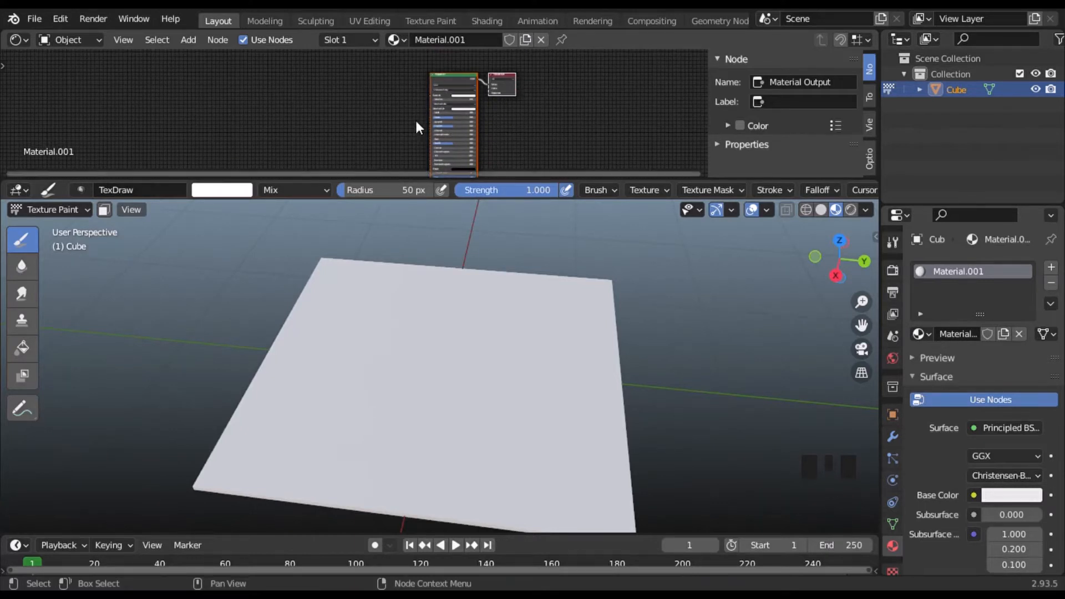
Step: Add a blank Base Color texture paint slot at 1024 × 1024 px to the slab's material
middle_click_drag(409, 143, 411, 113)
scroll(411, 113, "up", 3)
middle_click_drag(533, 116, 508, 131)
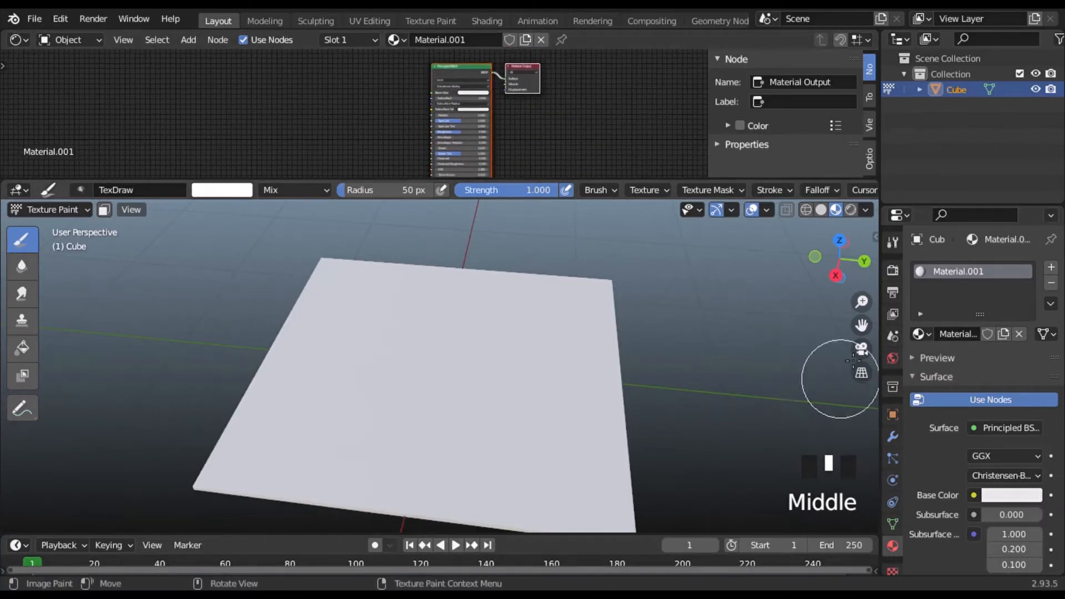
left_click(891, 240)
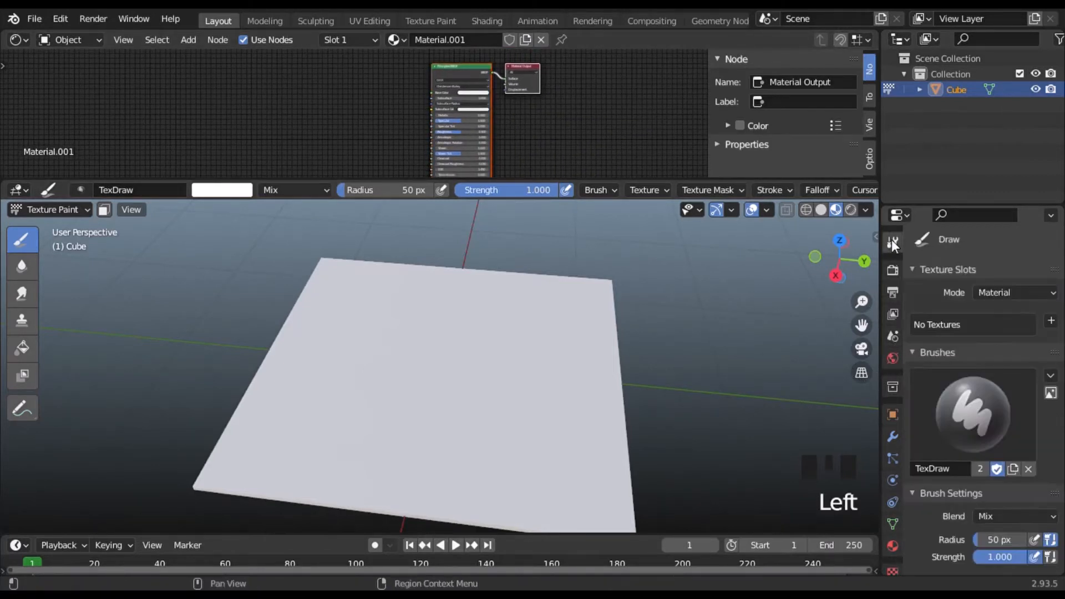
left_click(1051, 321)
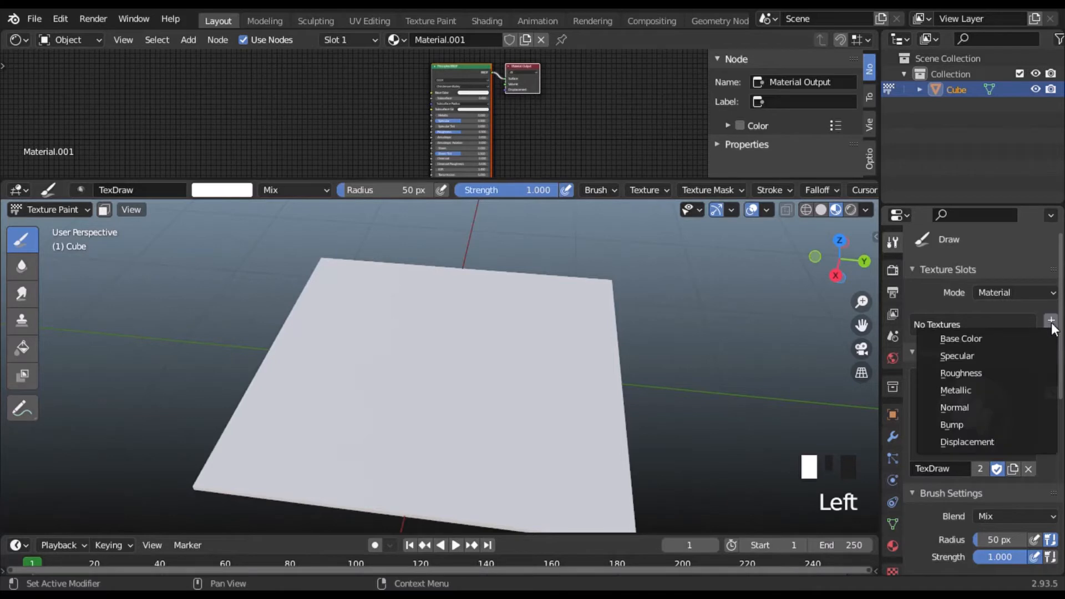
left_click(993, 337)
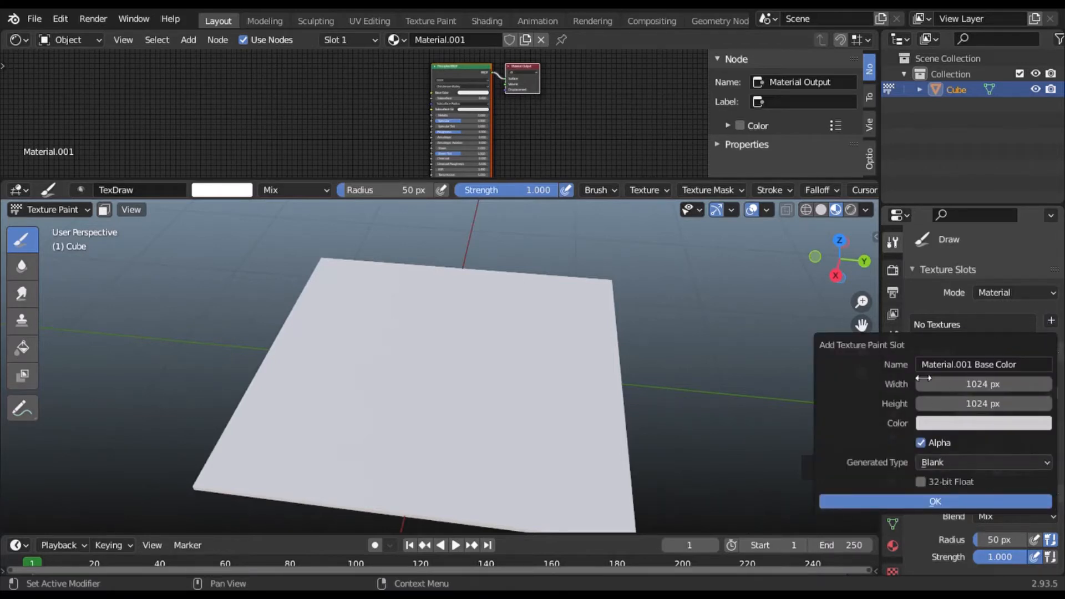
left_click(936, 502)
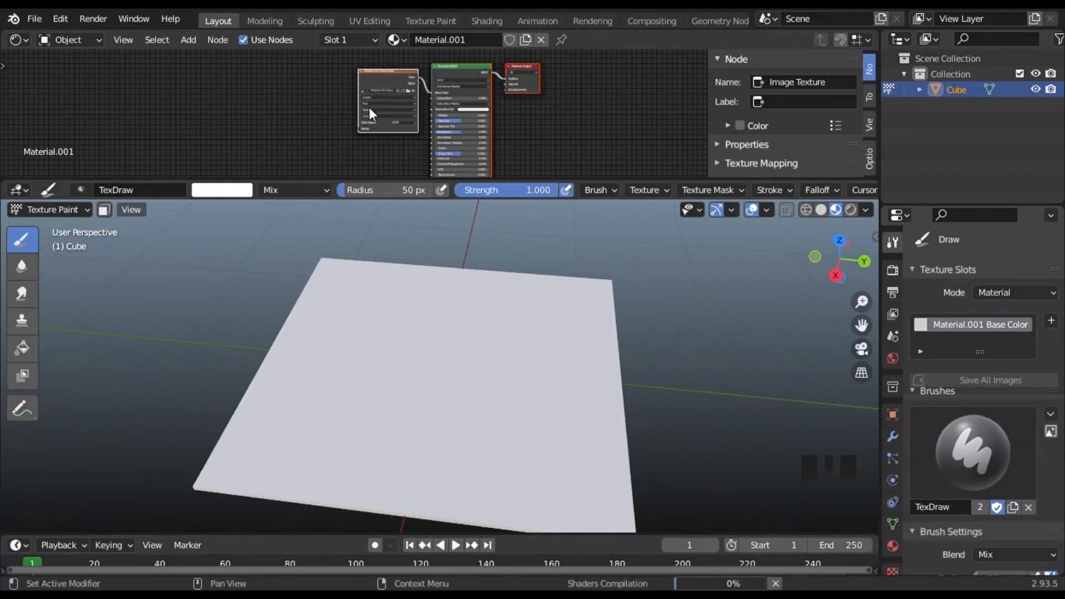
Step: Load PavingStones107_1K_Color.jpg into the Base Color image texture node and inspect the slab
middle_click_drag(390, 100, 430, 122)
scroll(431, 122, "up", 7)
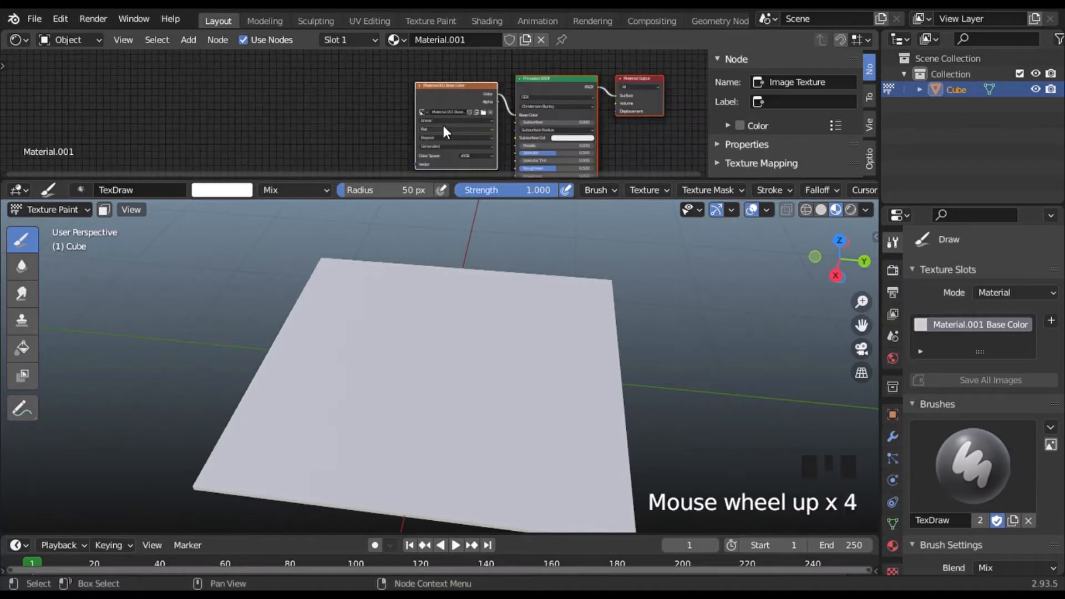
middle_click_drag(507, 133, 453, 100)
scroll(428, 89, "up", 3)
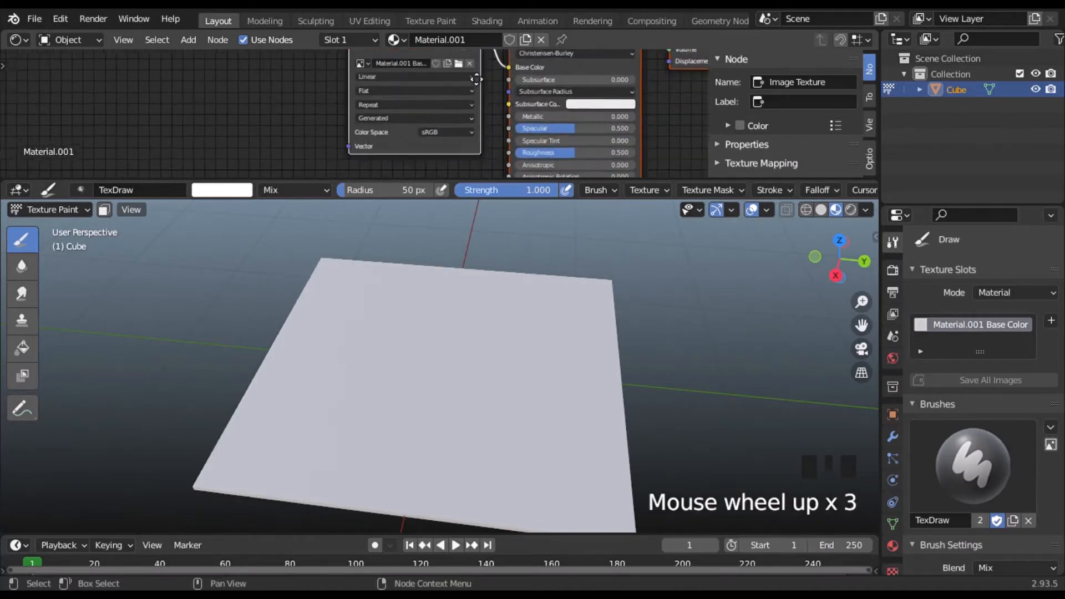
middle_click_drag(428, 89, 452, 144)
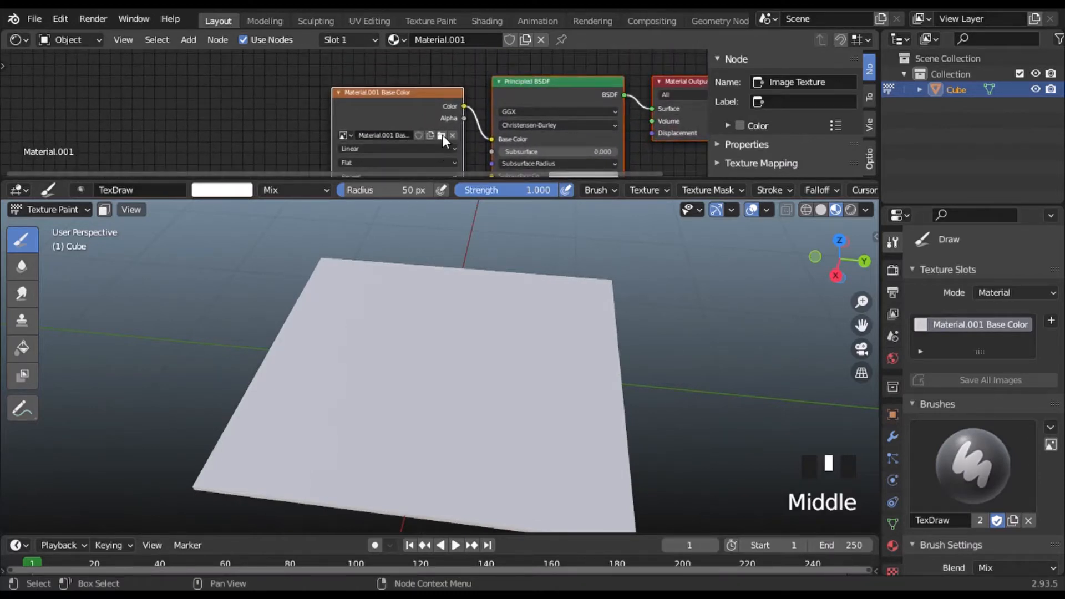
left_click(441, 135)
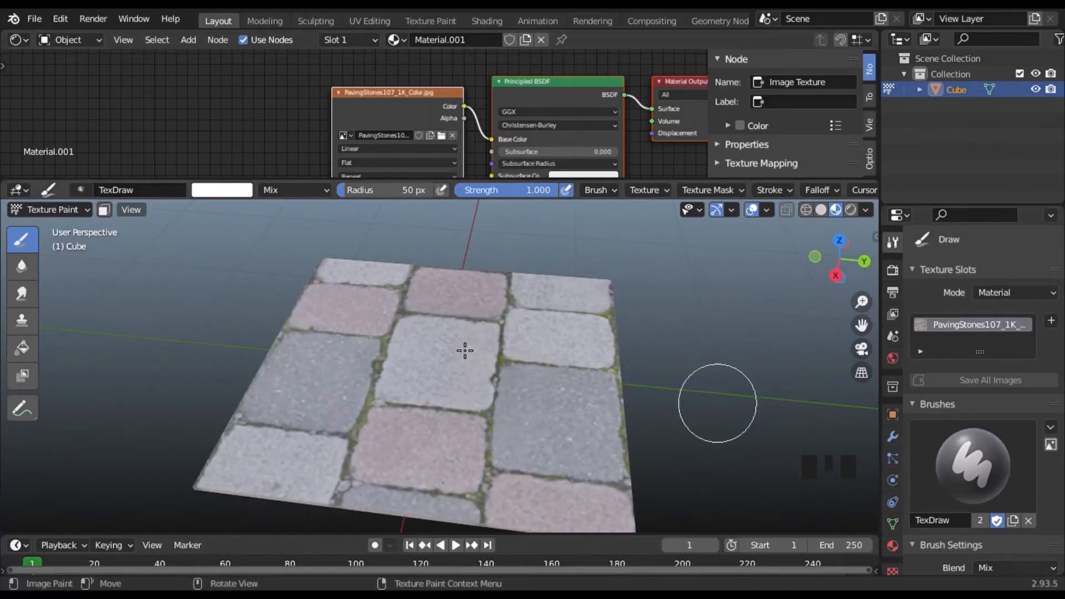
middle_click_drag(390, 376, 481, 376)
middle_click_drag(381, 416, 449, 333)
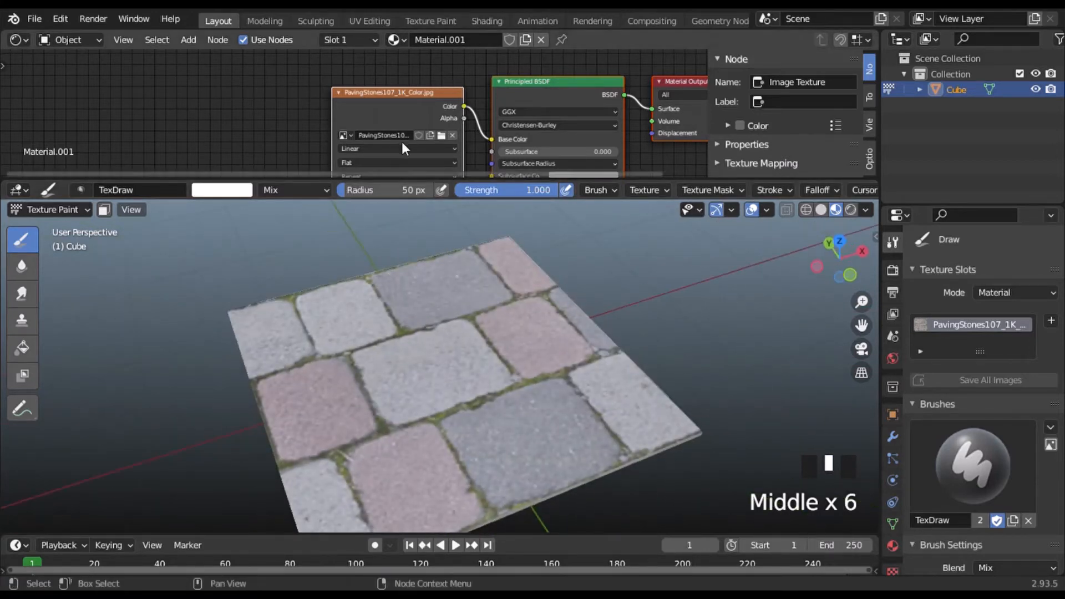
Step: Add a blank Roughness texture paint slot at 1024 × 1024 px to the material
middle_click_drag(434, 126, 454, 81)
scroll(463, 97, "down", 1)
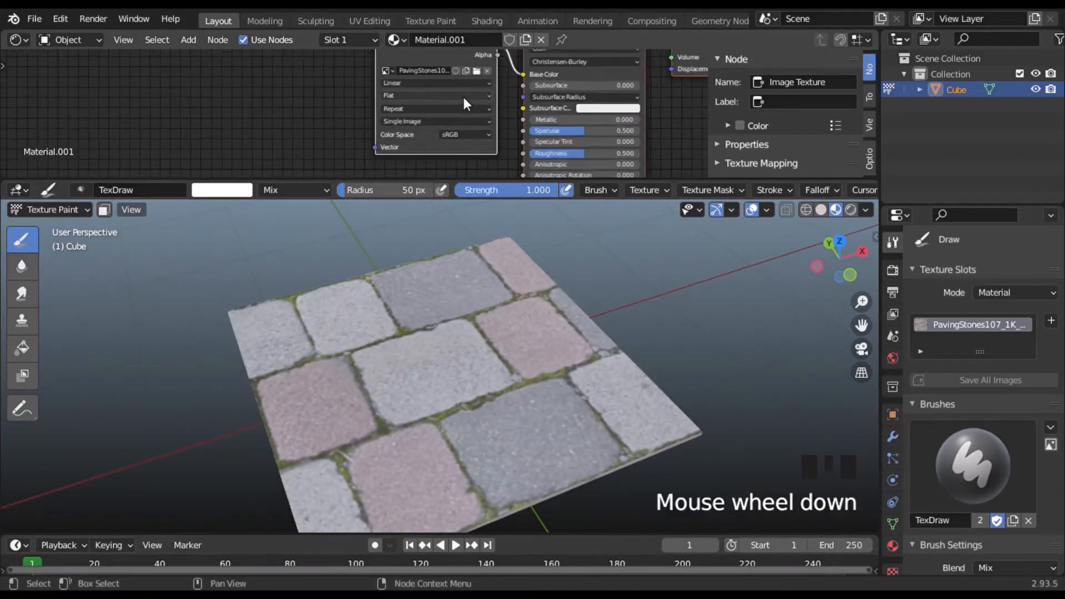
scroll(464, 98, "up", 1)
scroll(464, 97, "down", 1)
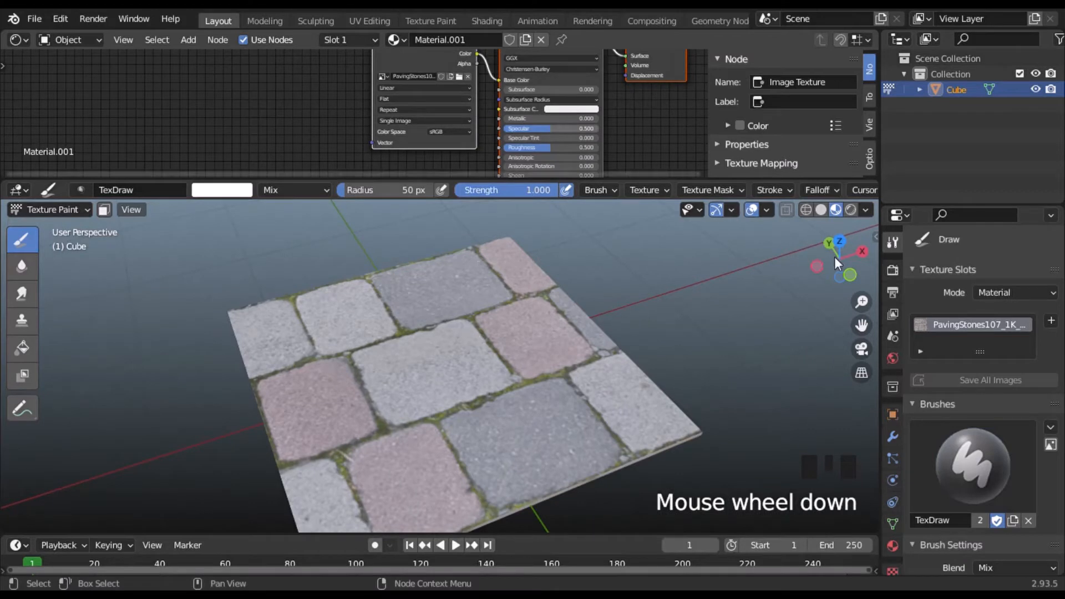
left_click(1051, 322)
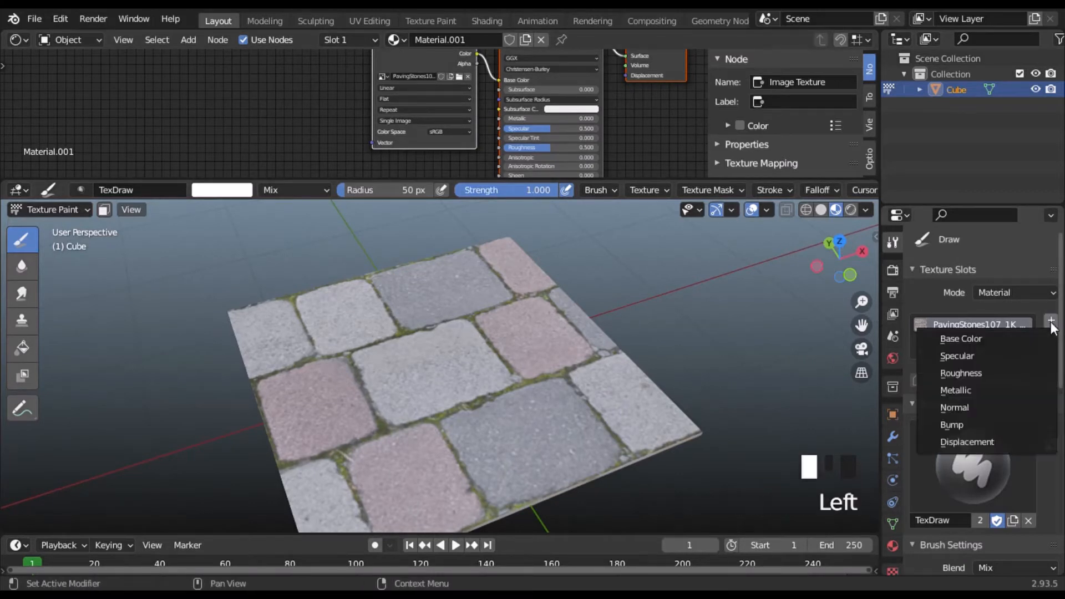
left_click(991, 370)
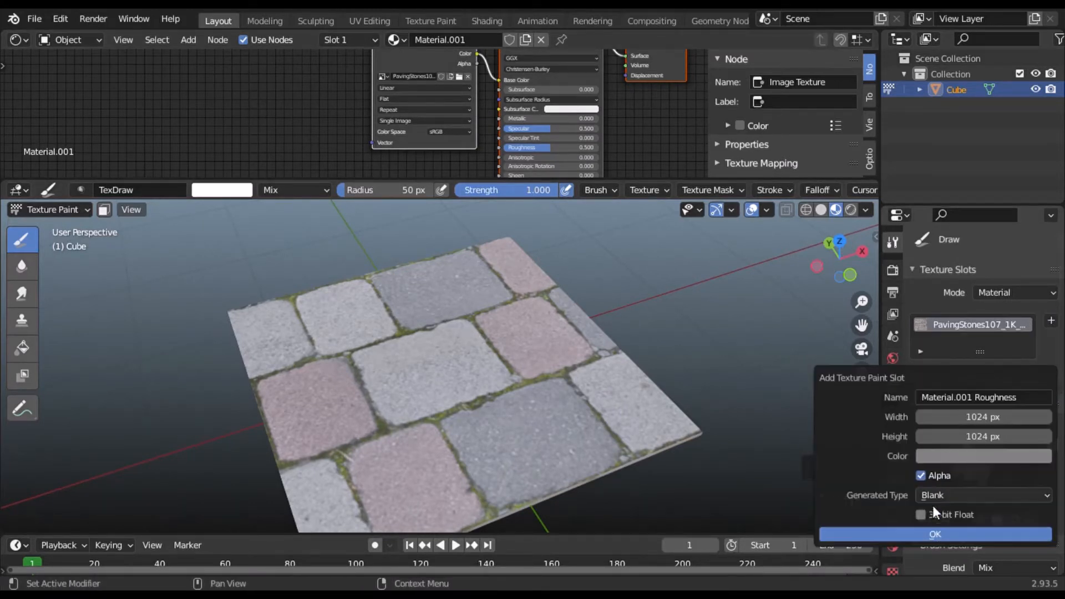
left_click(932, 535)
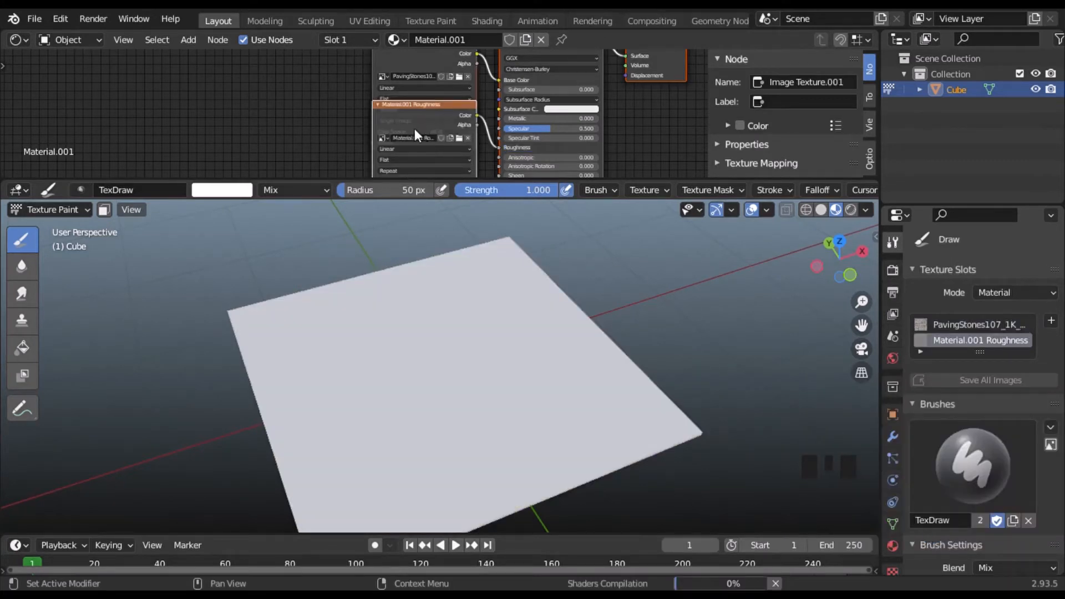
Step: Move the Roughness image node clear of the color node and load PavingStones107_1K_Roughness.jpg into it
middle_click_drag(384, 135, 425, 116)
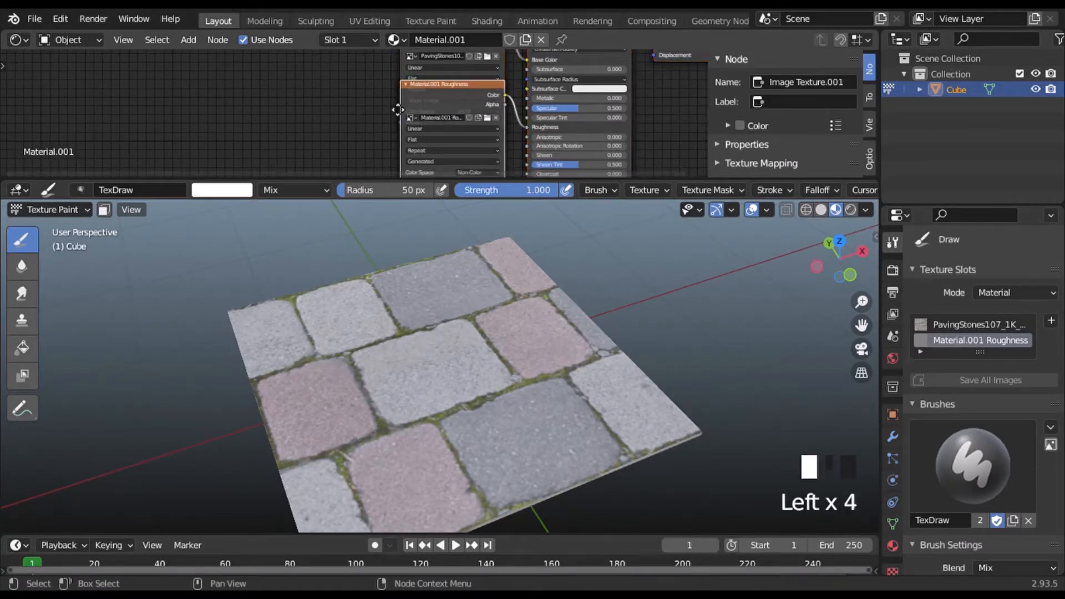
left_click_drag(444, 109, 337, 105)
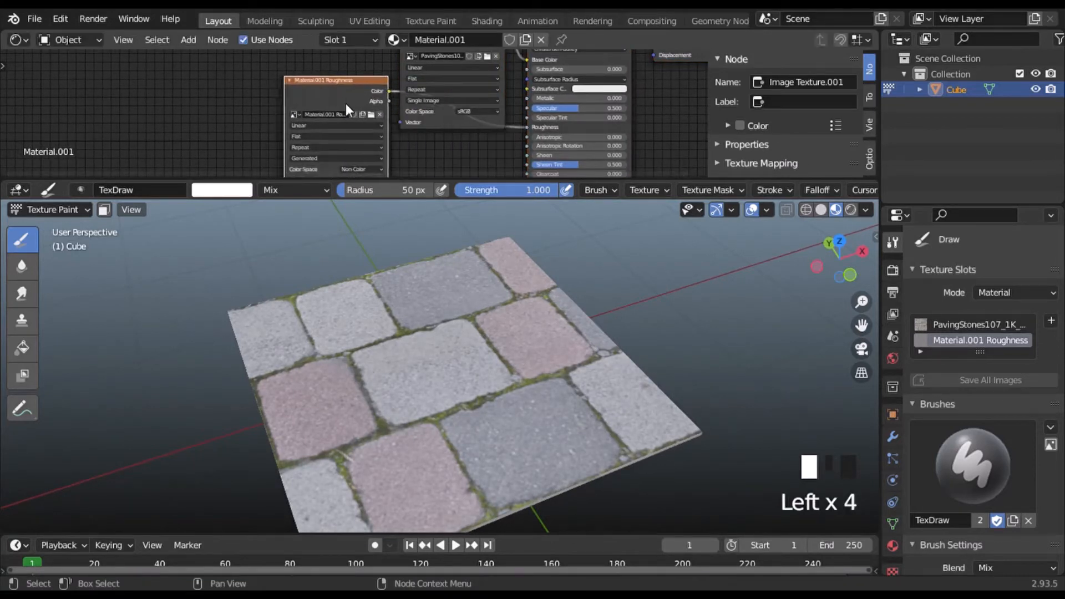
left_click(371, 118)
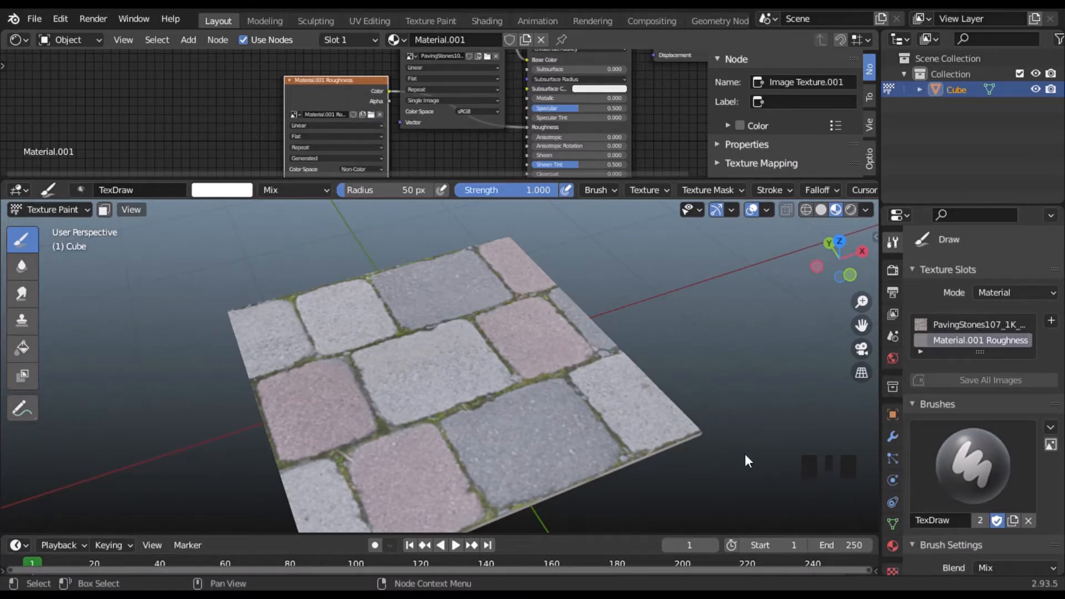
left_click(772, 465)
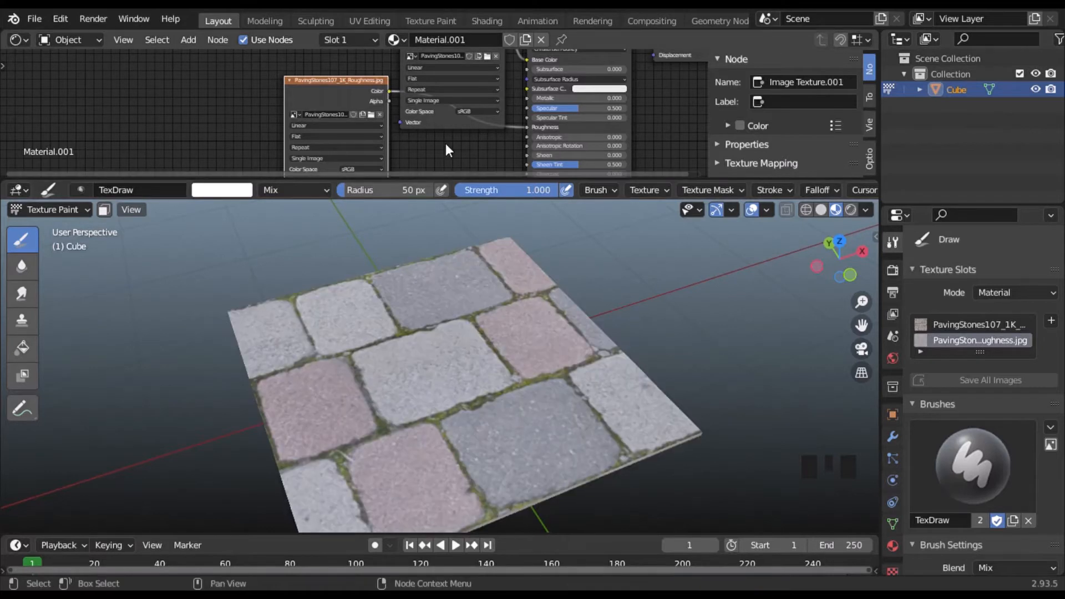
Step: Set the color space of the Roughness image texture to Non-Color
middle_click_drag(314, 131, 356, 97)
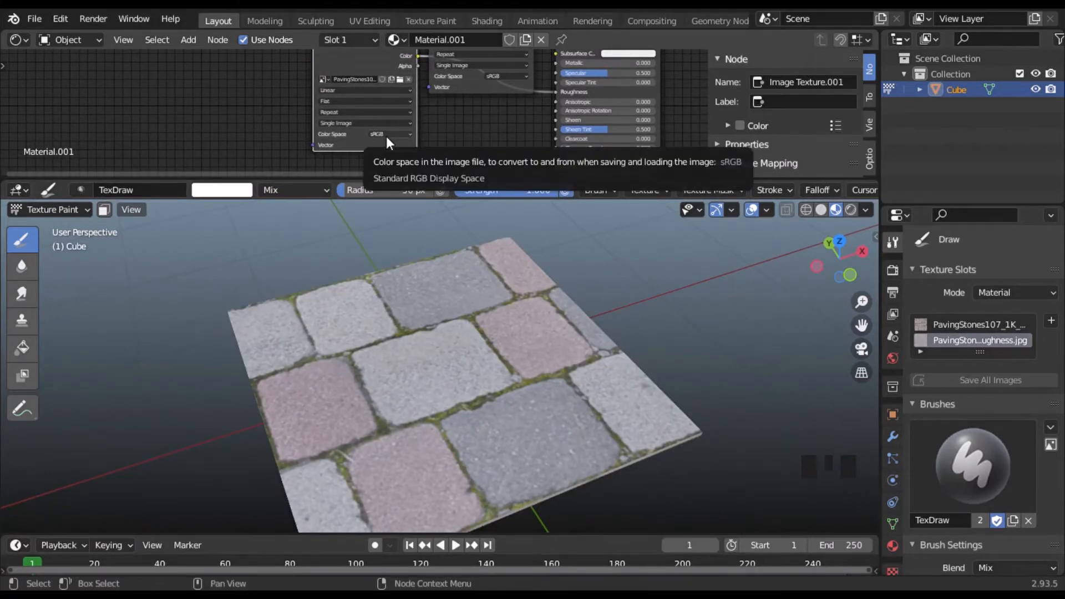
left_click(387, 136)
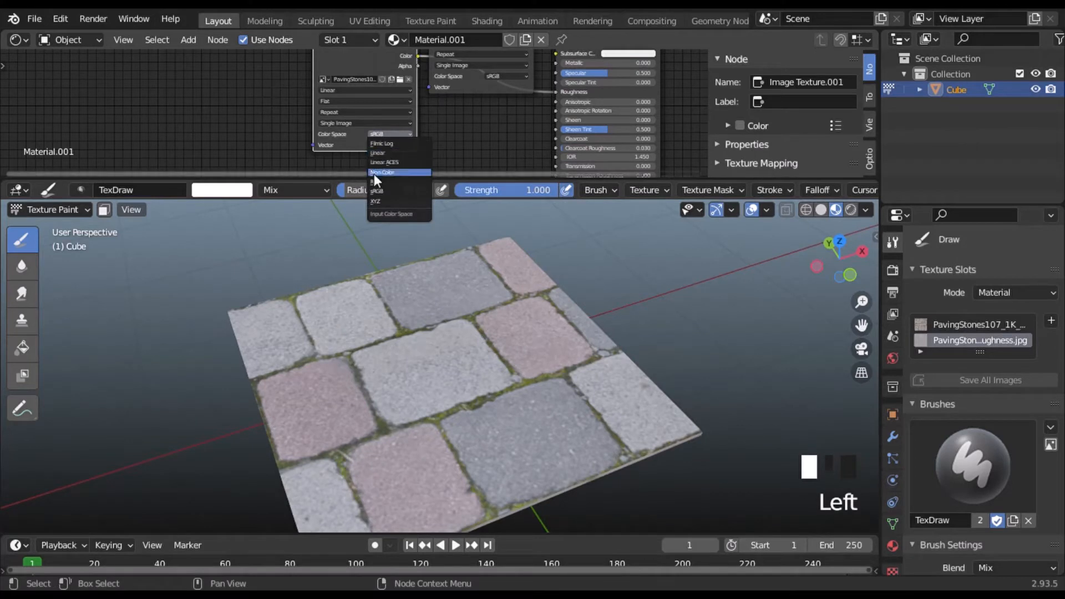
left_click(377, 173)
middle_click_drag(444, 107, 418, 126)
middle_click_drag(455, 82, 488, 129)
left_click(410, 126)
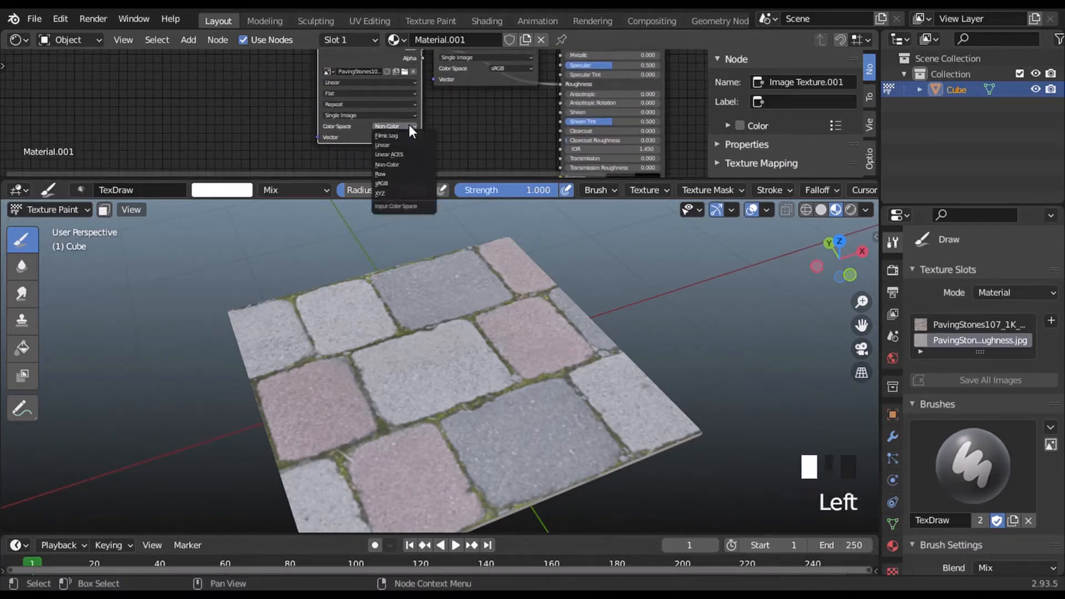
left_click(397, 165)
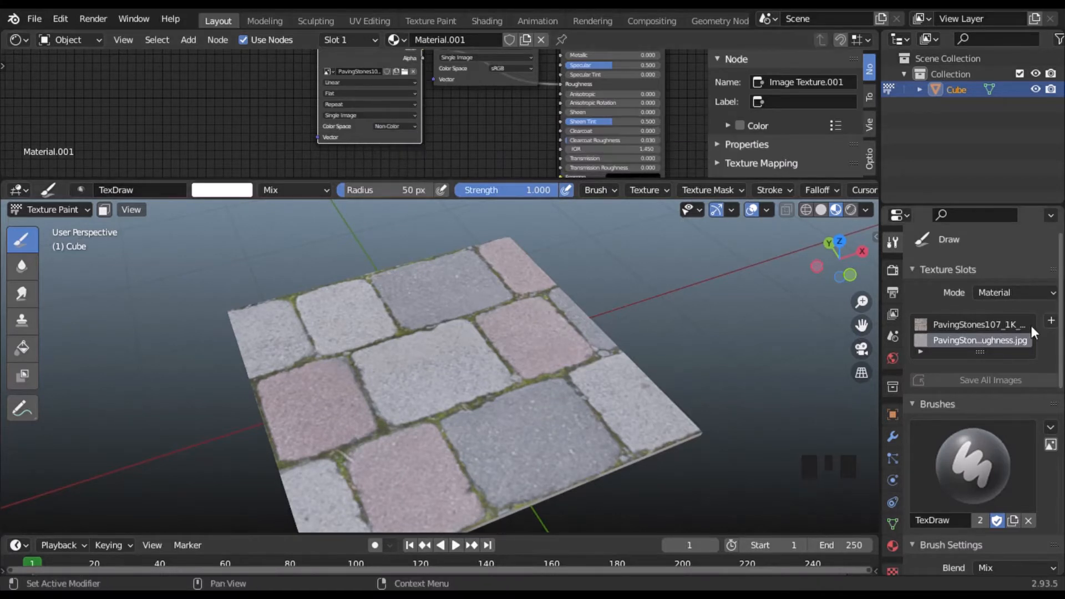
Step: Add a blank Normal texture paint slot at 1024 × 1024 px to the material
left_click(1051, 322)
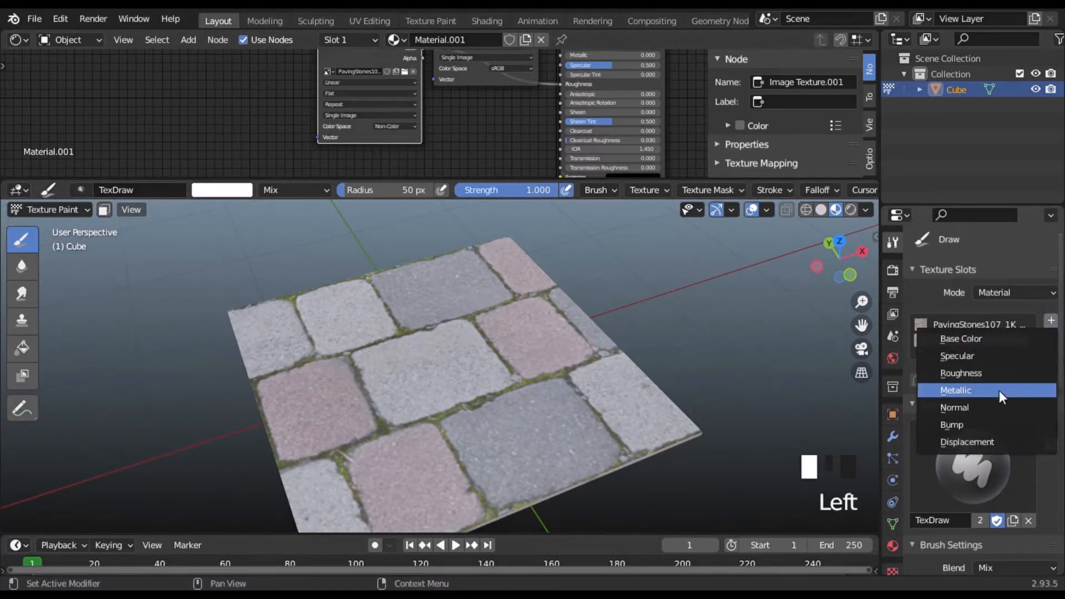
left_click(968, 406)
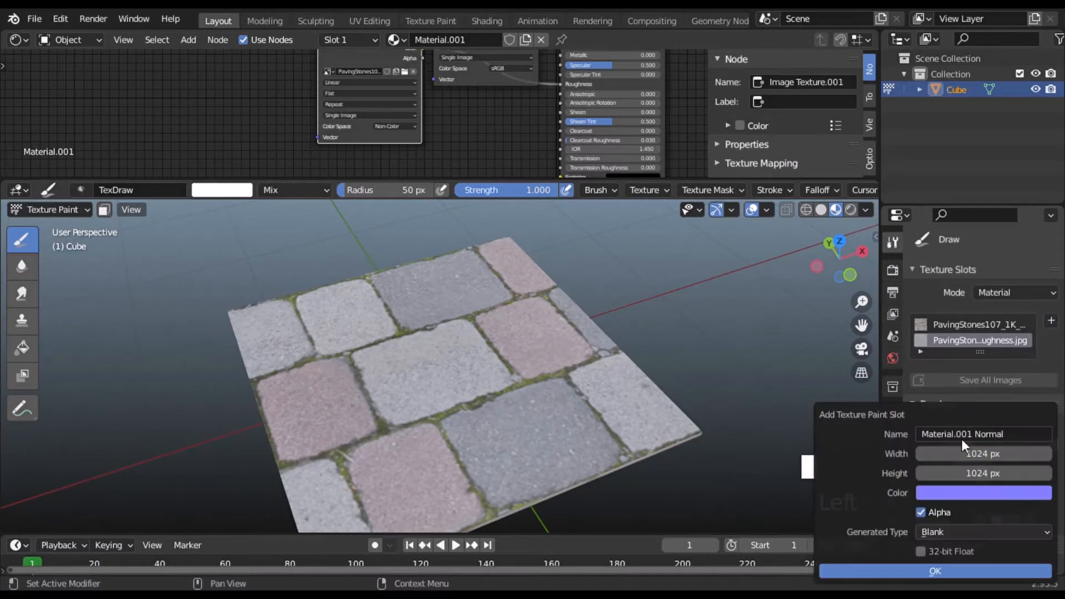
left_click(960, 568)
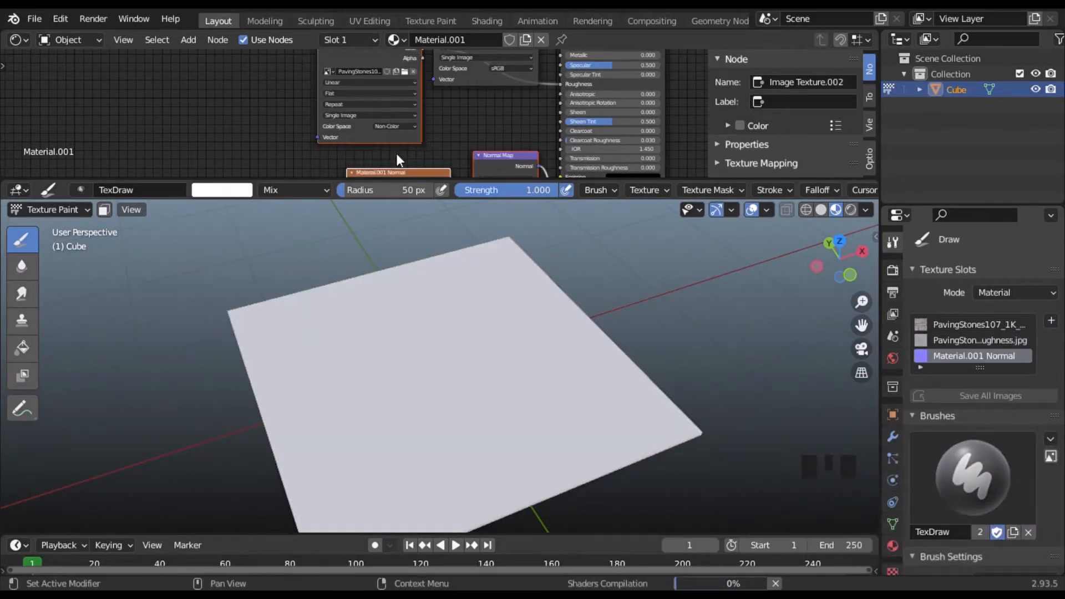
Step: Load PavingStones107_1K_NormalDX.jpg into the Normal image node and set its color space to Non-Color
middle_click_drag(396, 153, 445, 53)
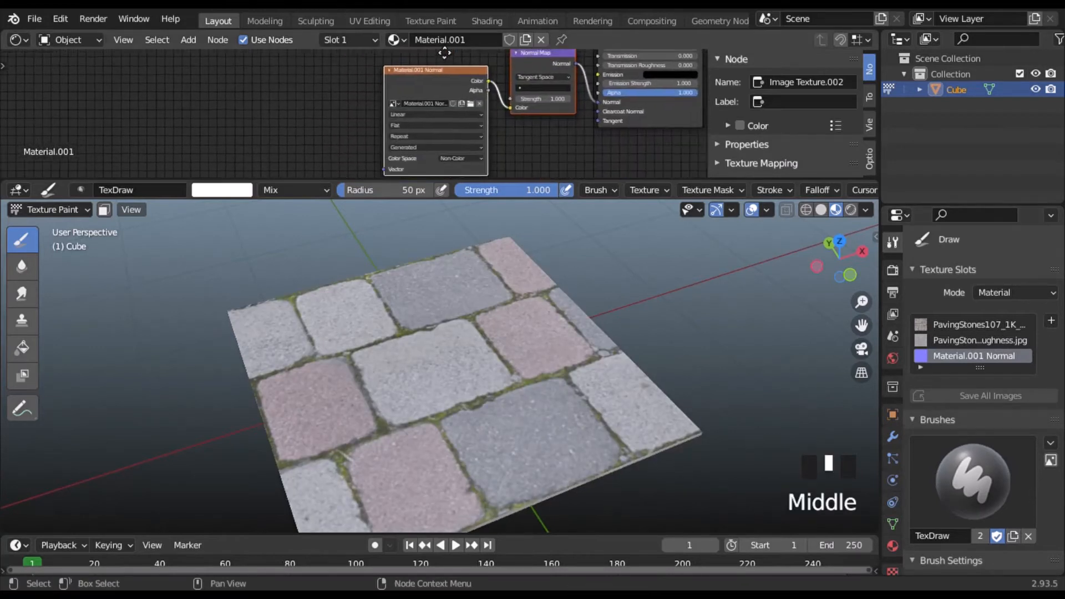
middle_click_drag(456, 134, 431, 128)
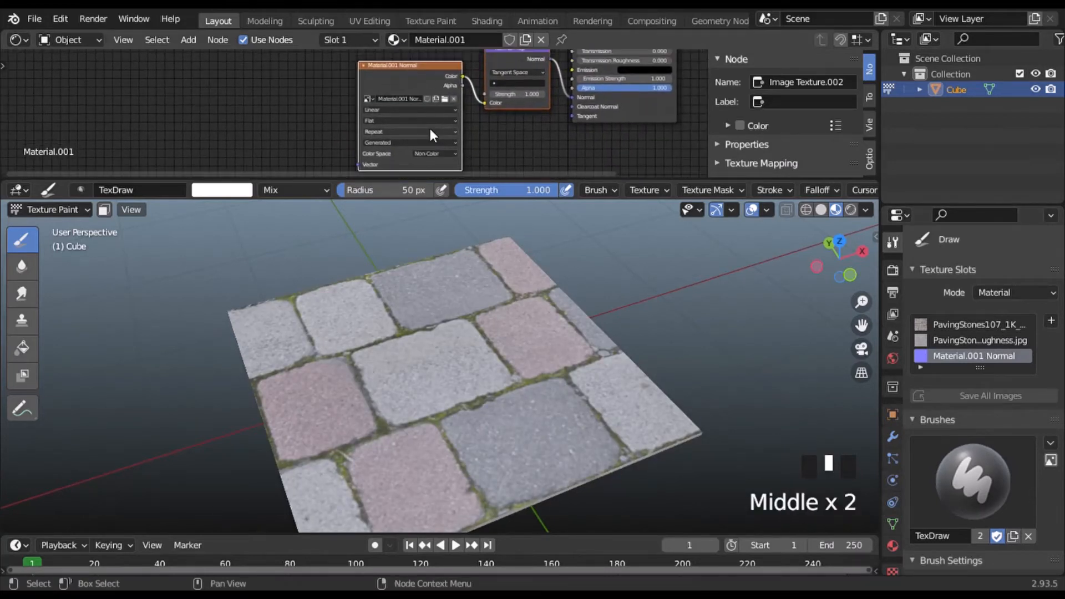
left_click(445, 100)
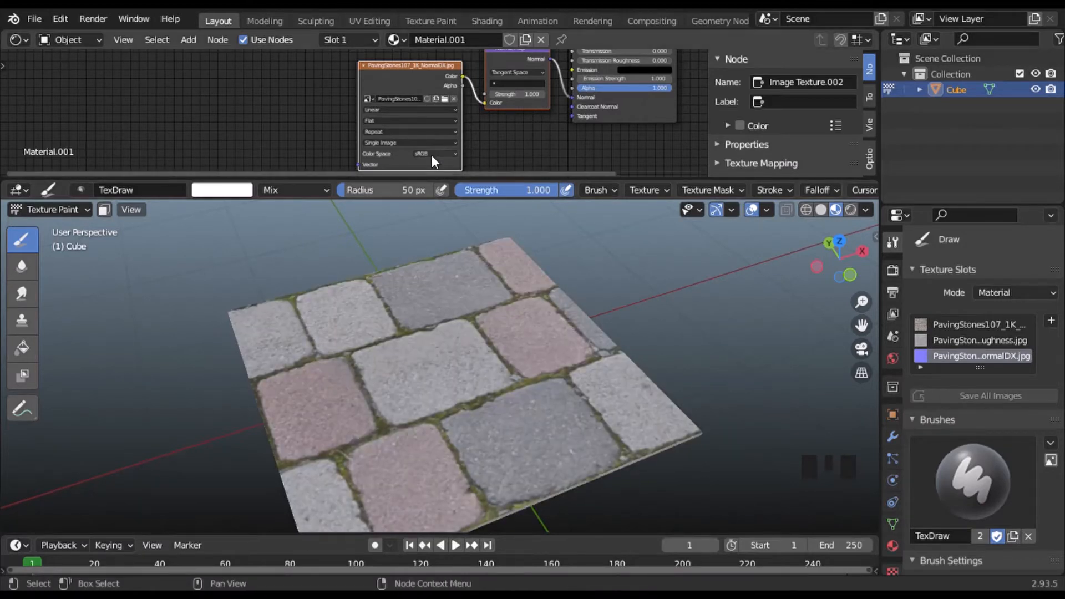
left_click(432, 153)
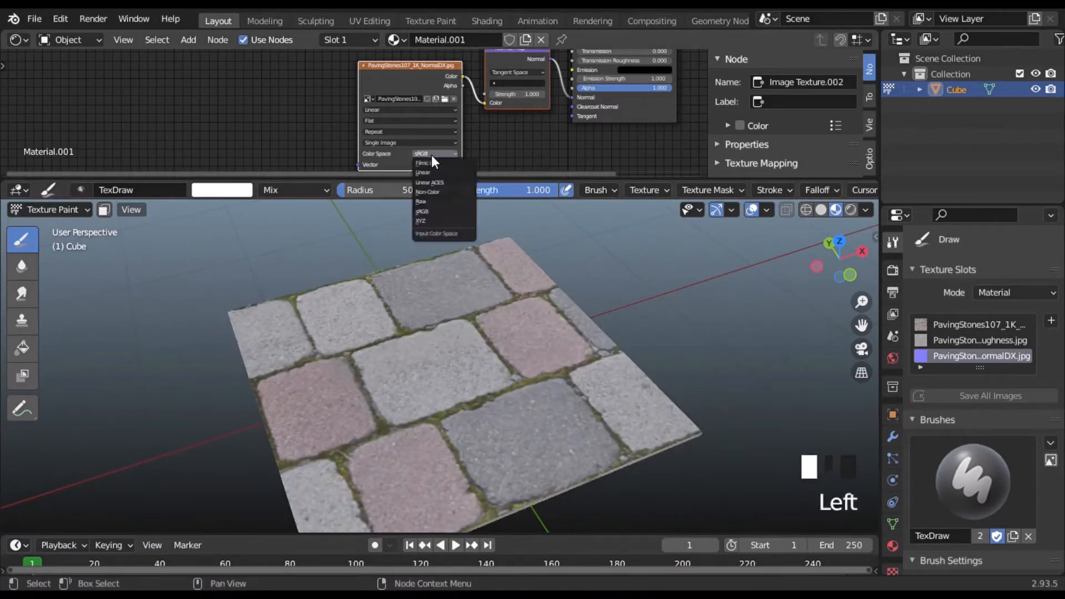
left_click(438, 192)
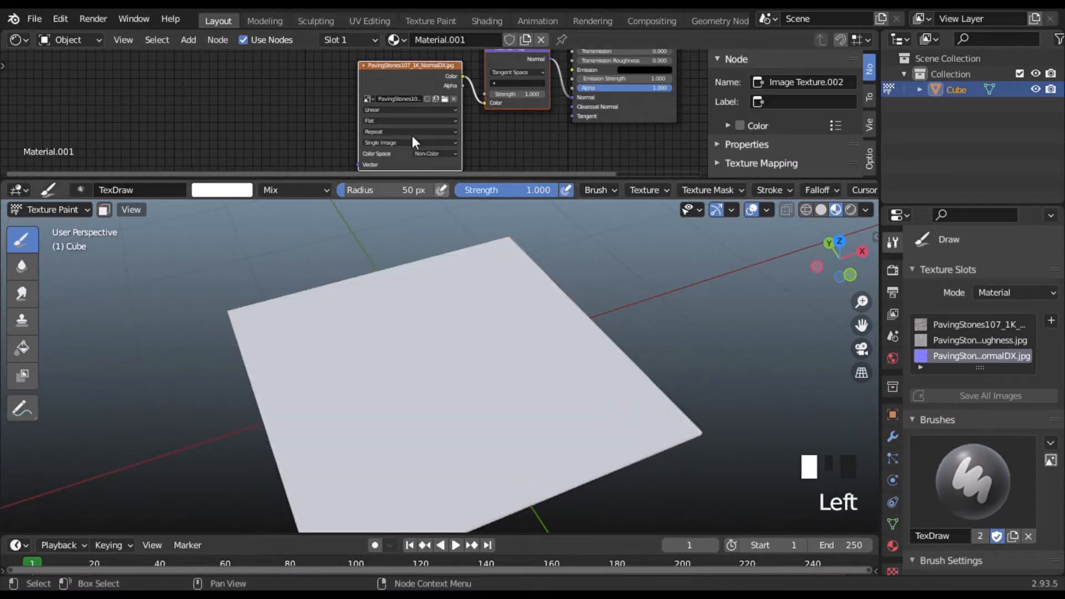
Step: Return the slab to Object Mode and close the Shader Editor area so the 3D viewport fills its space
left_click(34, 211)
left_click(37, 227)
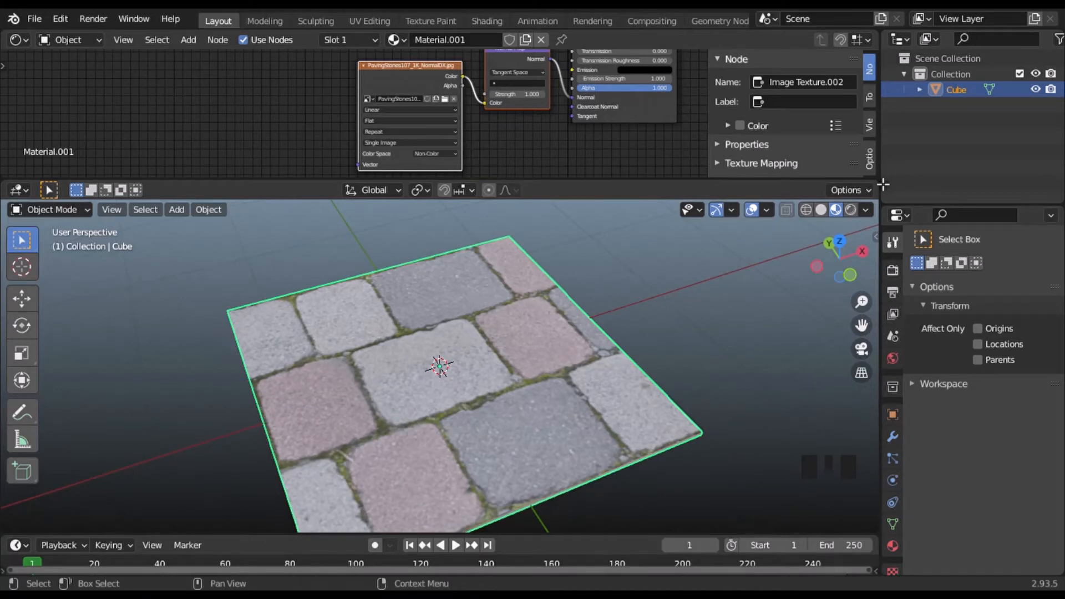
left_click_drag(884, 185, 867, 7)
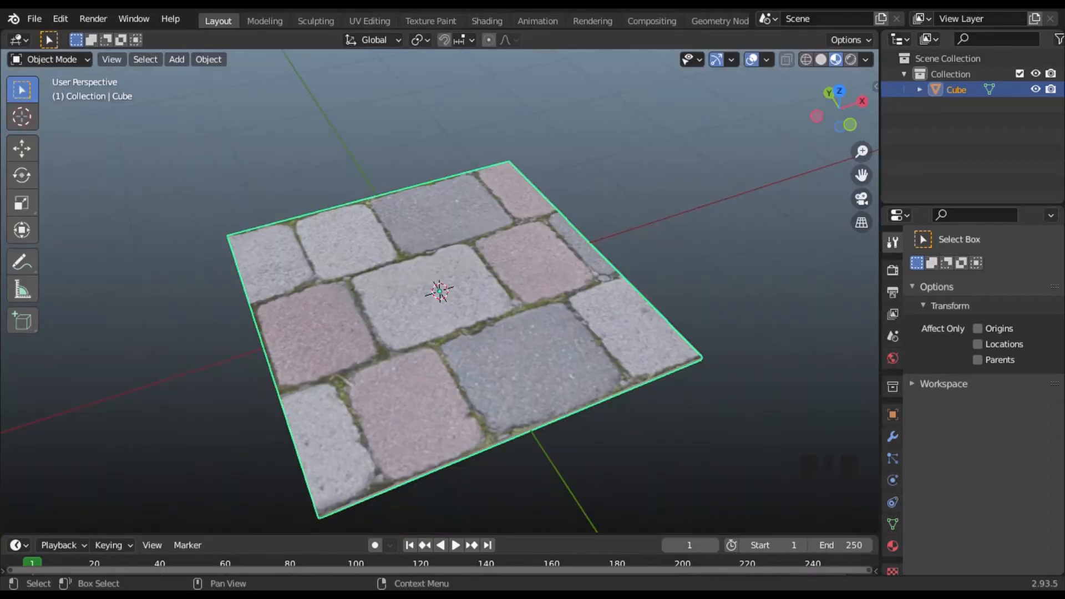
Step: Switch the slab to Edit Mode with face selection in top view and unwrap all its faces using Cube Projection
middle_click_drag(274, 301, 319, 291)
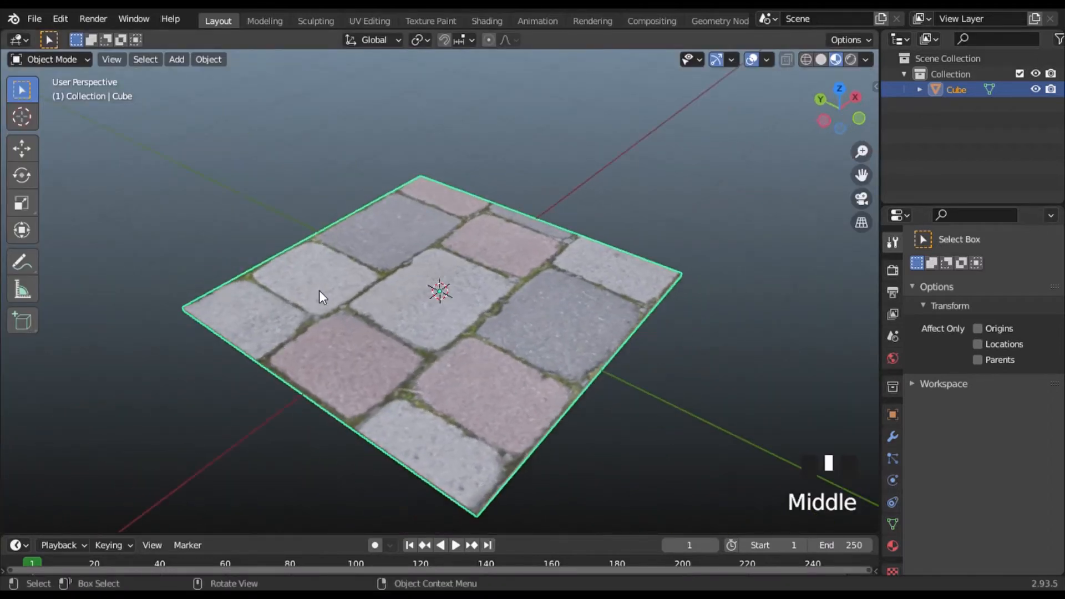
key("Tab")
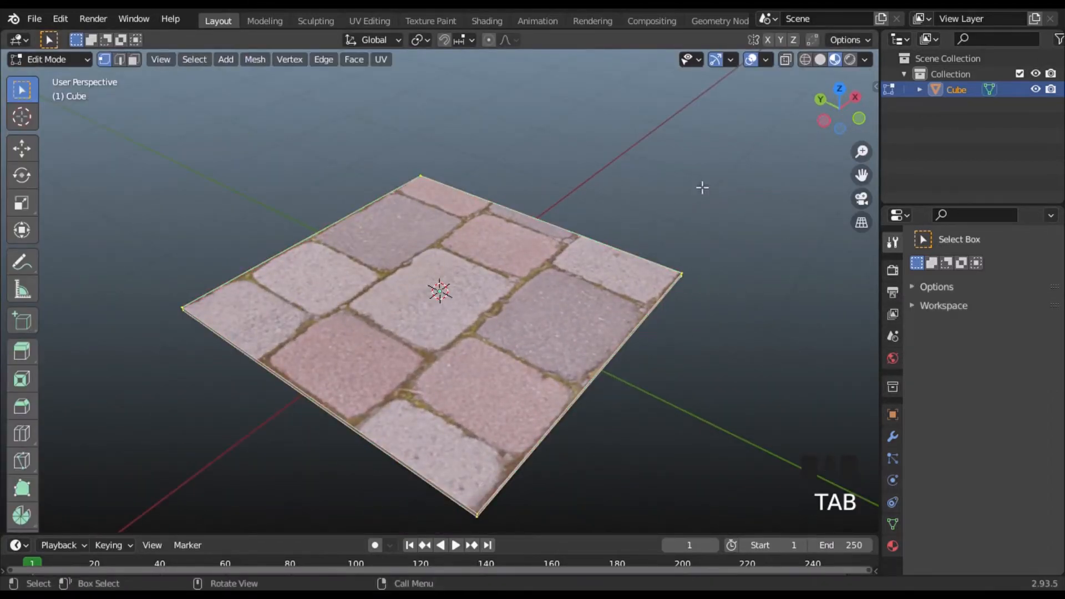
left_click(843, 87)
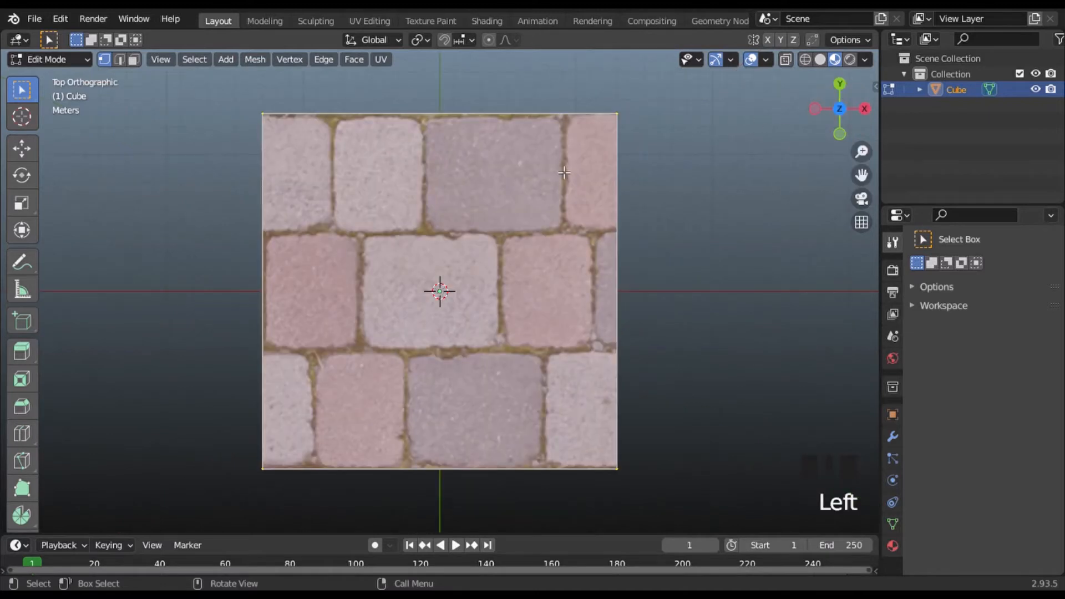
scroll(507, 207, "down", 1)
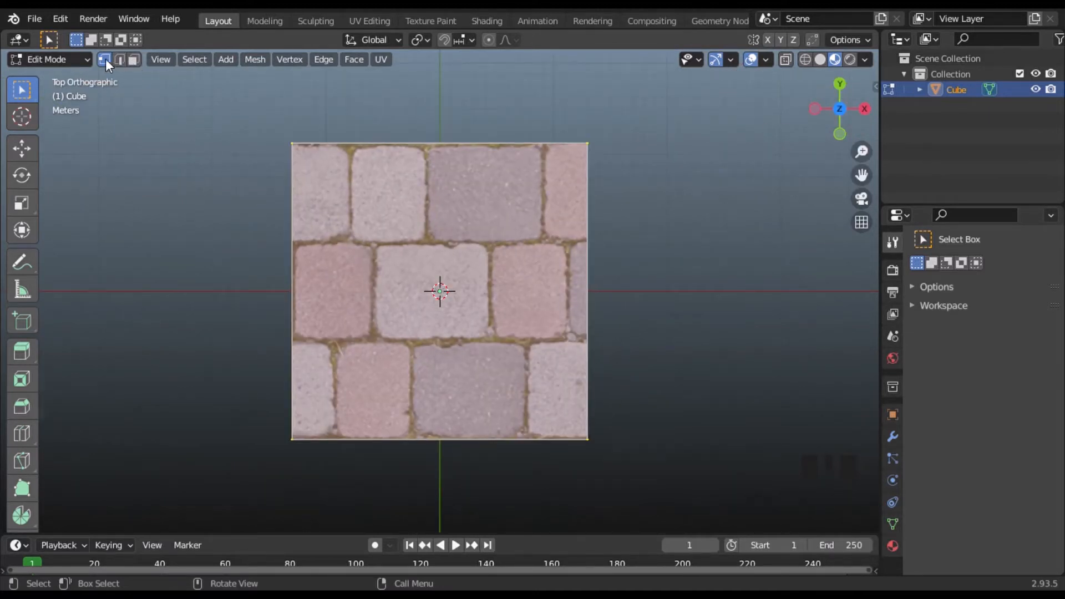
left_click(132, 60)
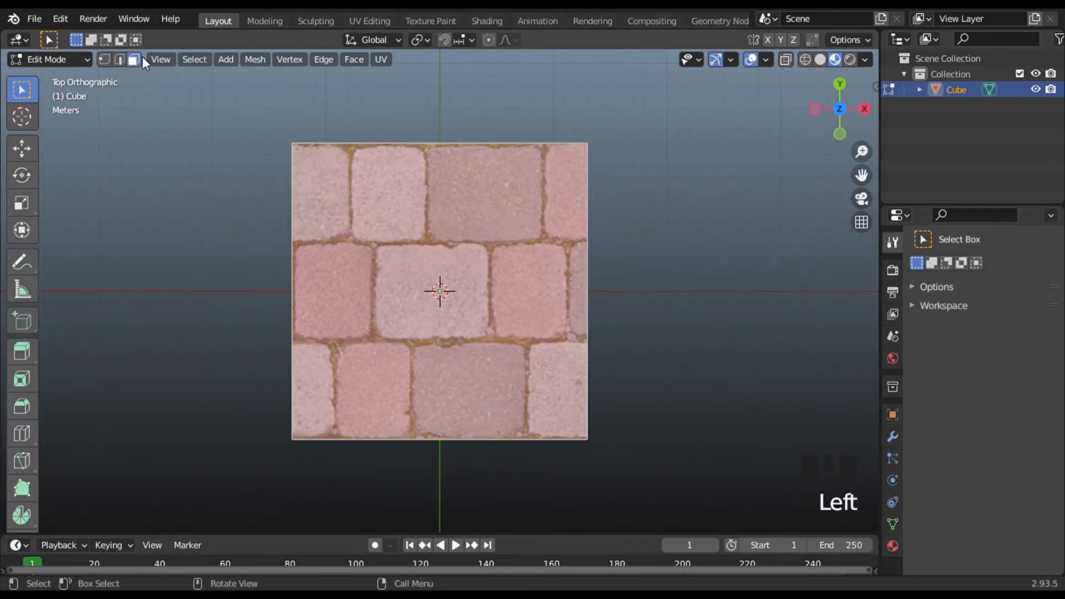
right_click(437, 261)
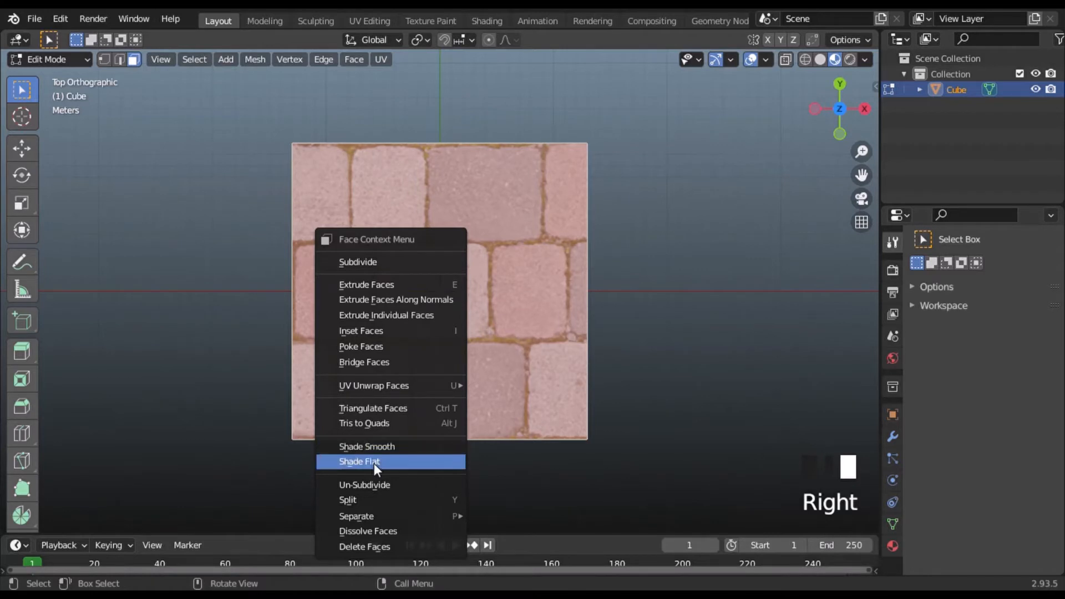
mouse_move(373, 387)
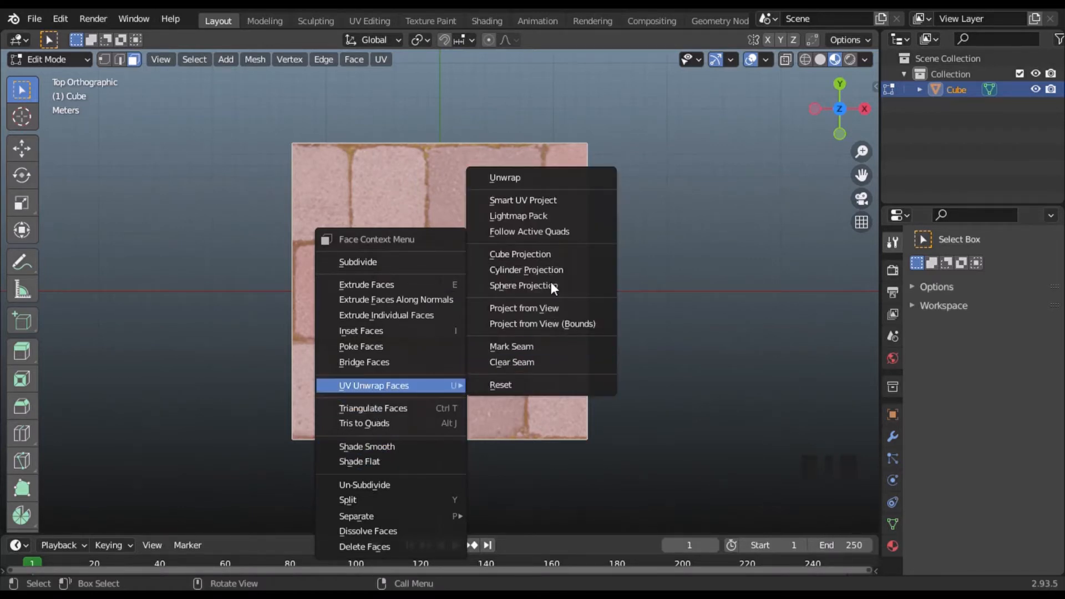
left_click(524, 253)
Step: Return the slab to Object Mode and deselect it
middle_click_drag(393, 377, 599, 183)
scroll(556, 212, "up", 2)
middle_click_drag(557, 211, 395, 395)
key("Tab")
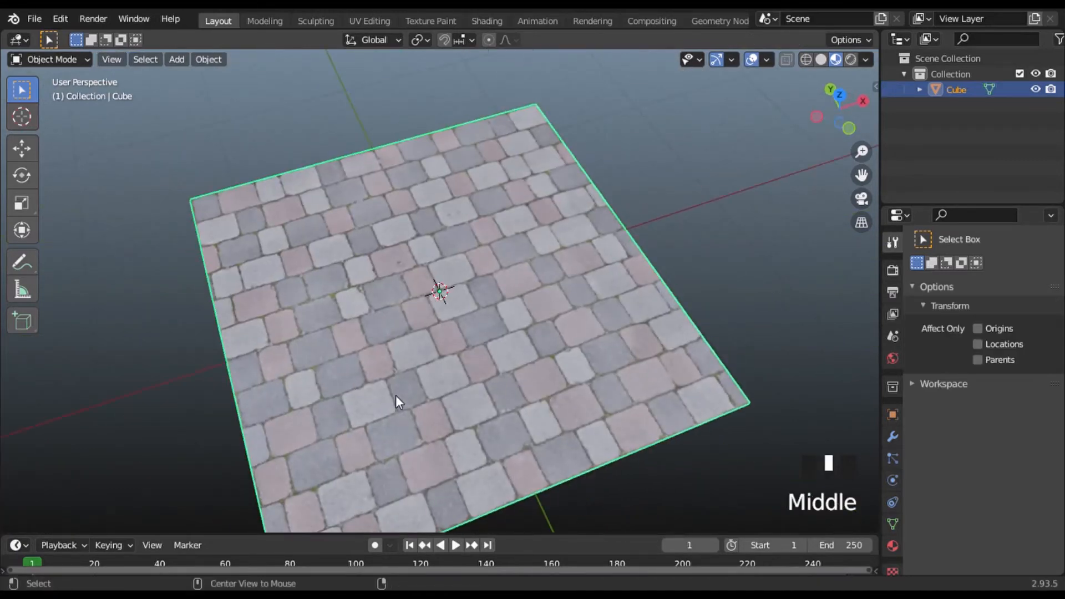
key("alt+a")
Step: Examine the tiled paving texture on the slab's top and edges from several angles and distances
middle_click_drag(495, 393, 431, 381)
scroll(414, 388, "down", 2)
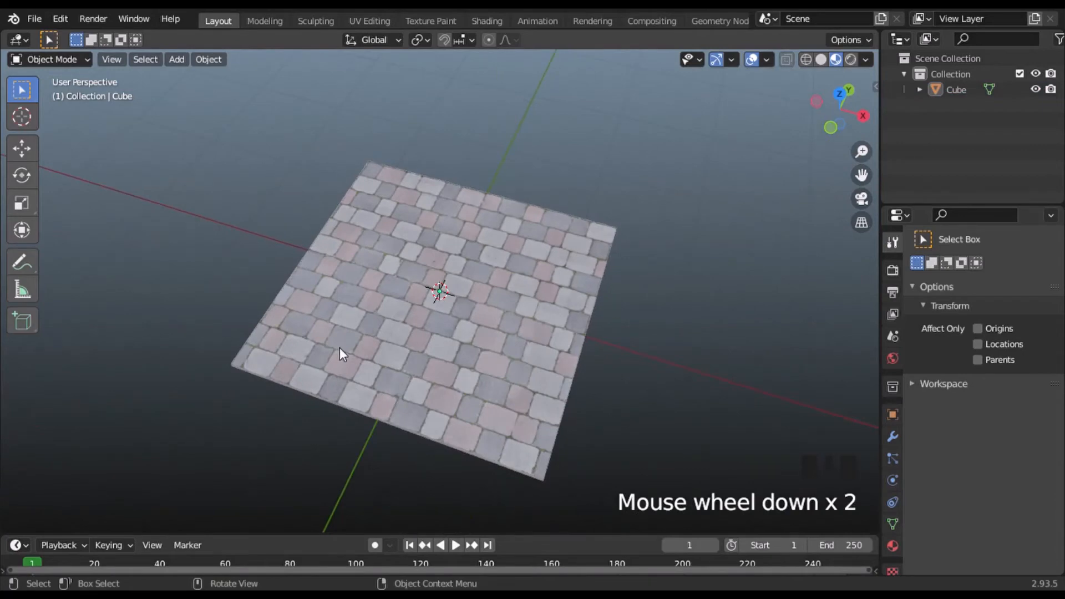
middle_click_drag(340, 349, 516, 368)
scroll(249, 376, "up", 4)
scroll(516, 372, "down", 1)
scroll(411, 367, "down", 3)
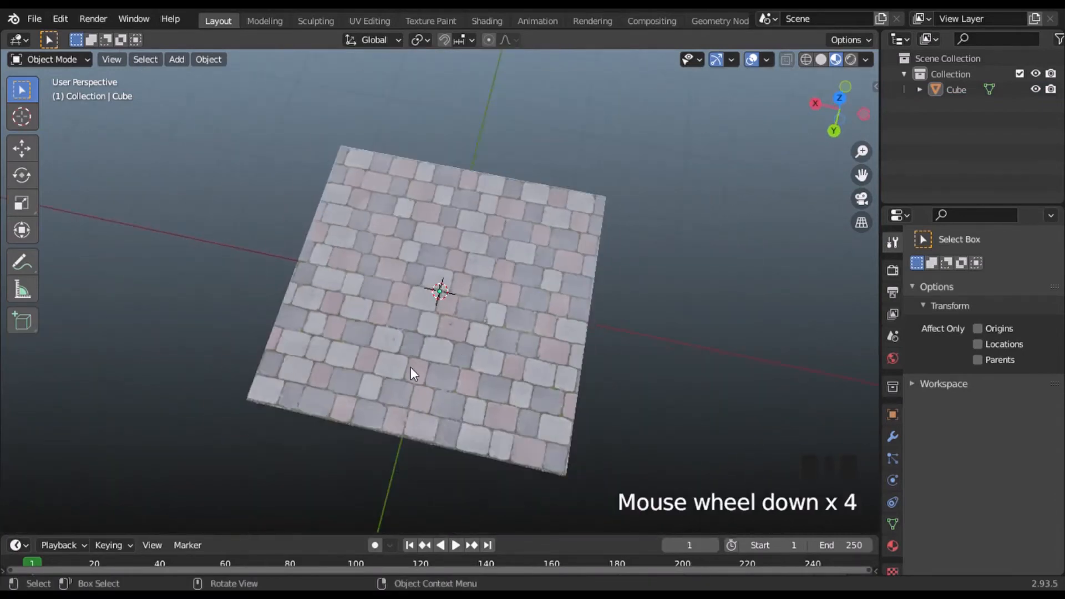
middle_click_drag(412, 368, 723, 299)
scroll(430, 349, "up", 3)
middle_click_drag(431, 350, 451, 316)
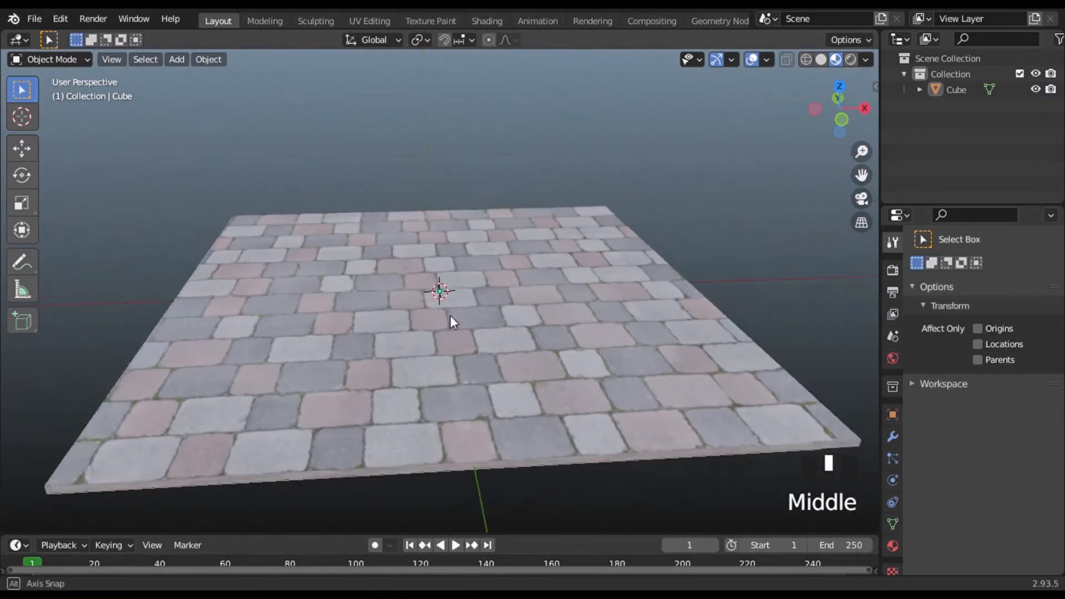
scroll(442, 315, "up", 4)
middle_click_drag(546, 306, 565, 303)
scroll(564, 303, "down", 5)
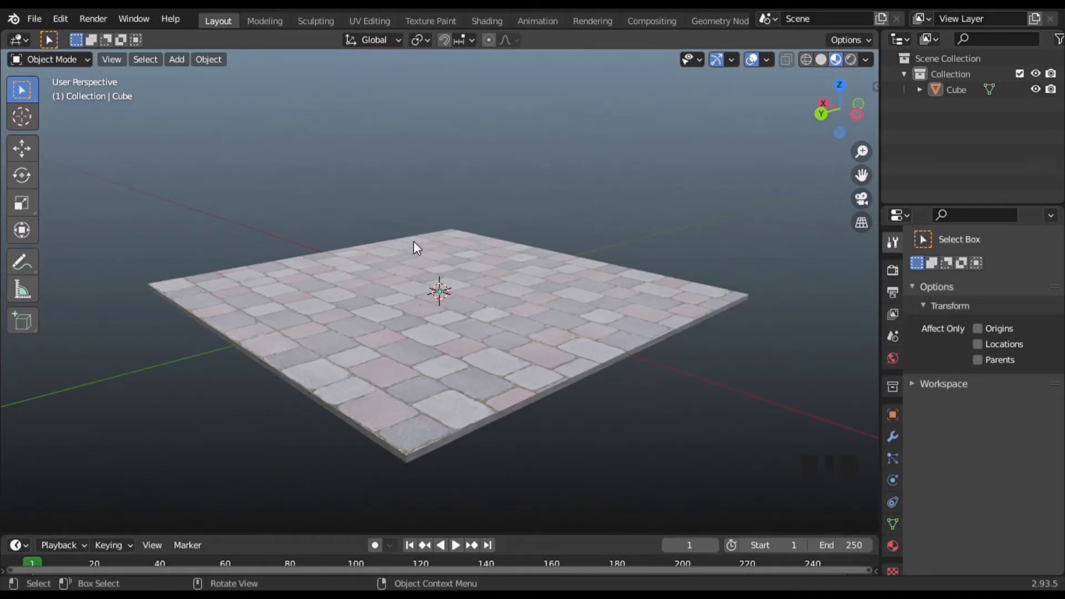
middle_click_drag(380, 243, 441, 305)
scroll(492, 268, "down", 4)
scroll(471, 283, "up", 7)
scroll(440, 303, "down", 1)
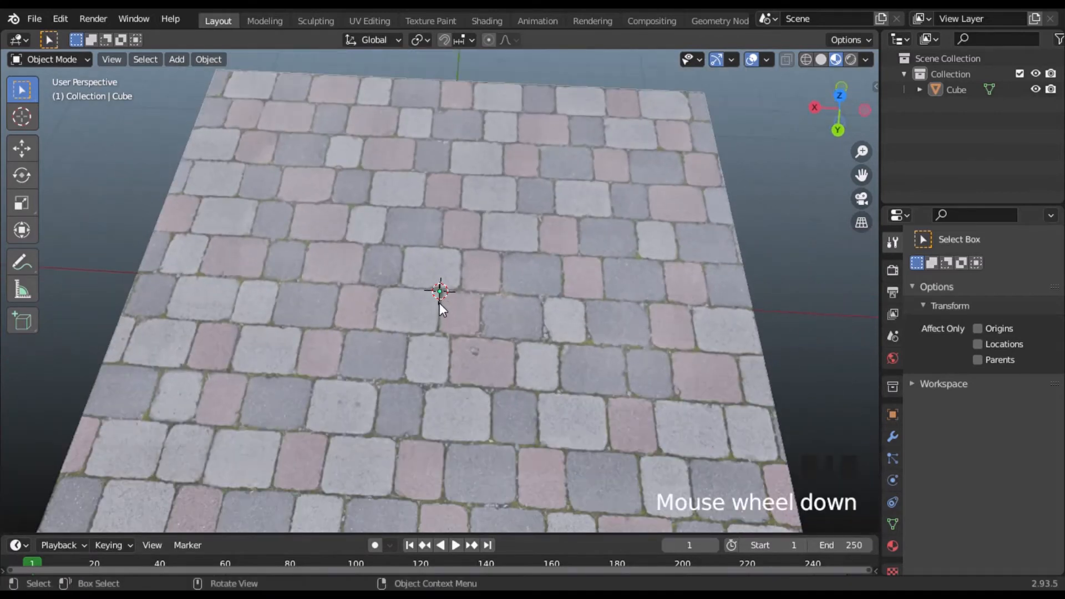
scroll(440, 303, "down", 3)
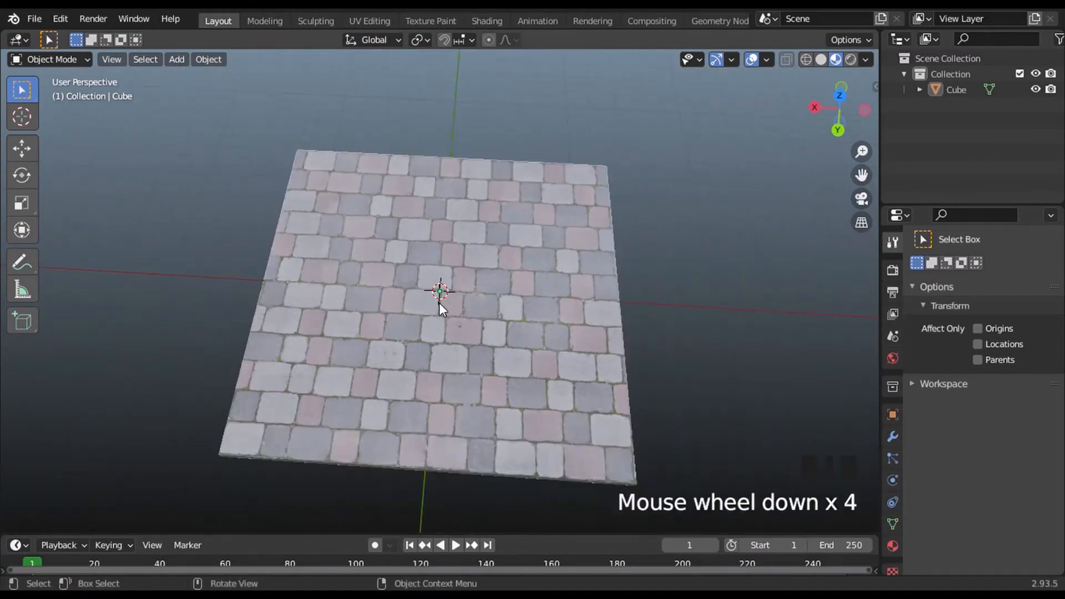
Step: Start an export of the slab in FBX format
left_click(35, 19)
mouse_move(53, 243)
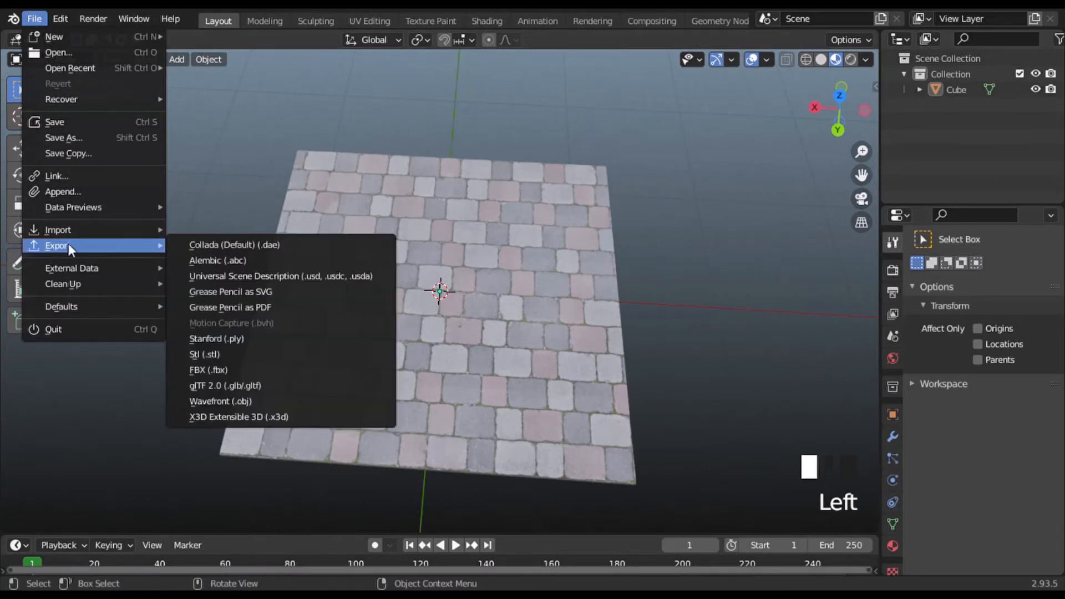
left_click(208, 370)
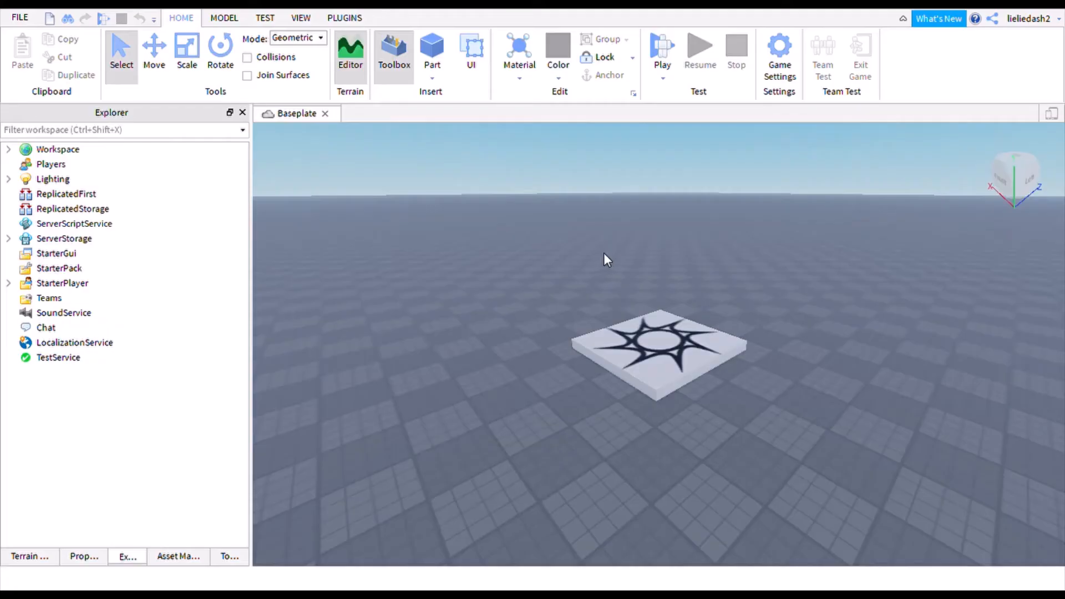
Step: Switch to Roblox Studio and bring up the Asset Manager
scroll(639, 276, "up", 2)
middle_click_drag(639, 277, 649, 283)
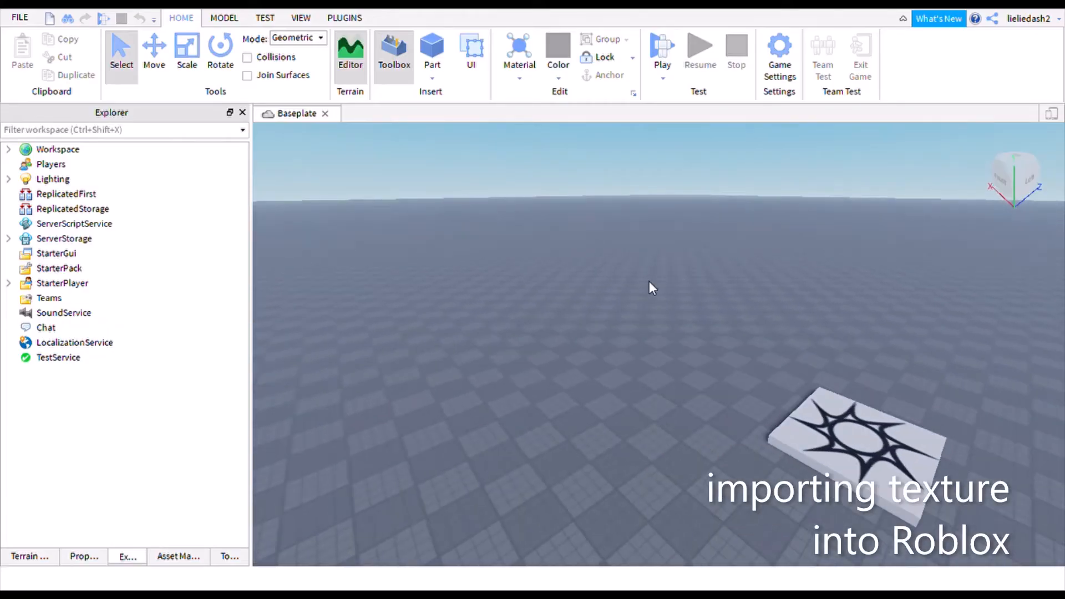
scroll(650, 284, "down", 3)
right_click_drag(648, 292, 650, 288)
key("d")
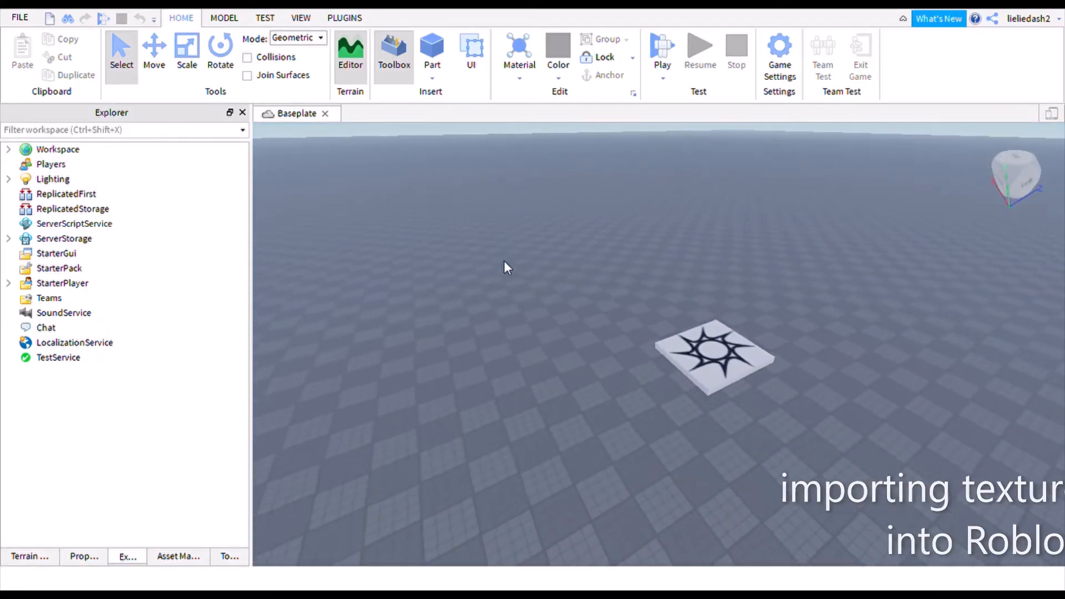
key("a")
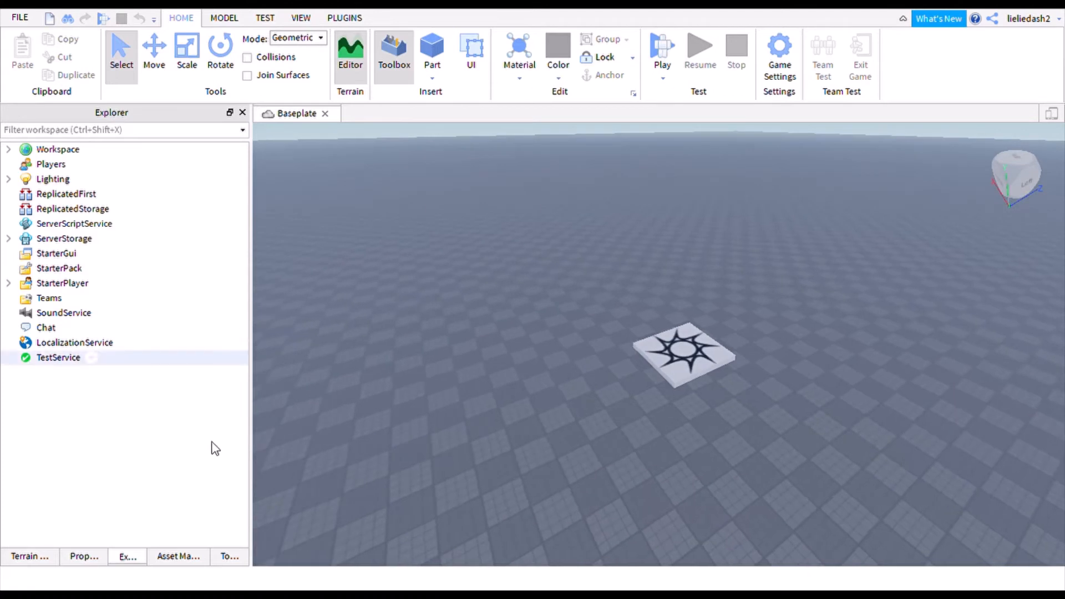
left_click(179, 556)
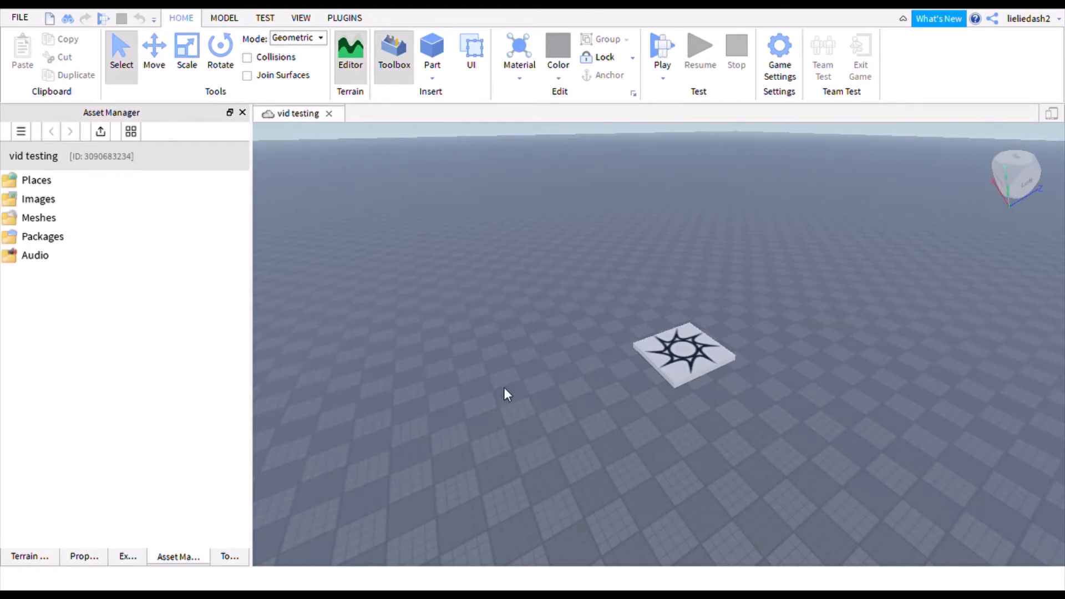
Step: Hide the Asset Manager and show it again
left_click(307, 19)
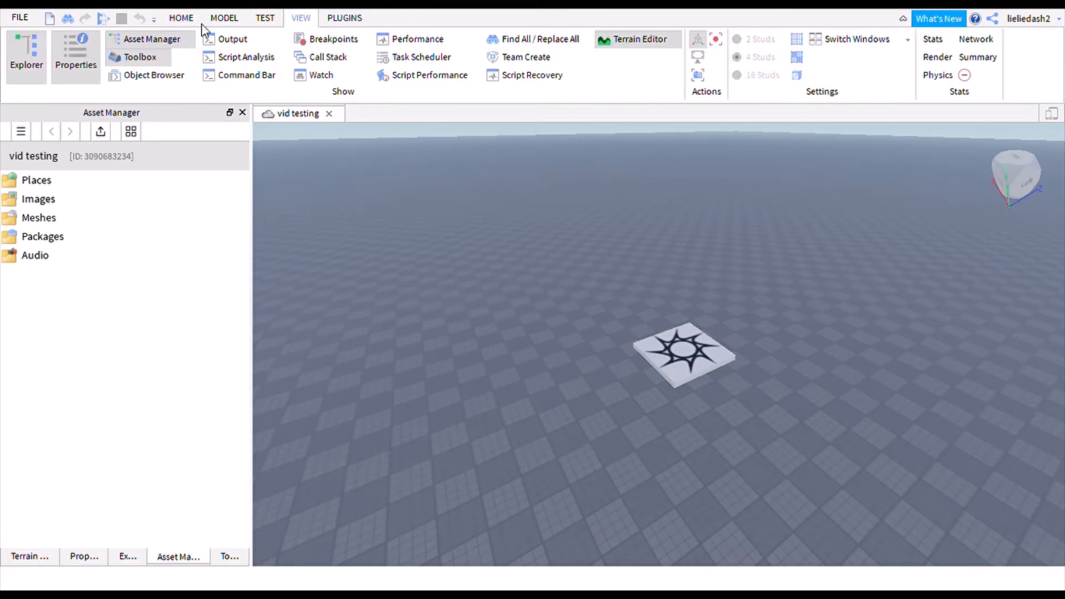
left_click(160, 43)
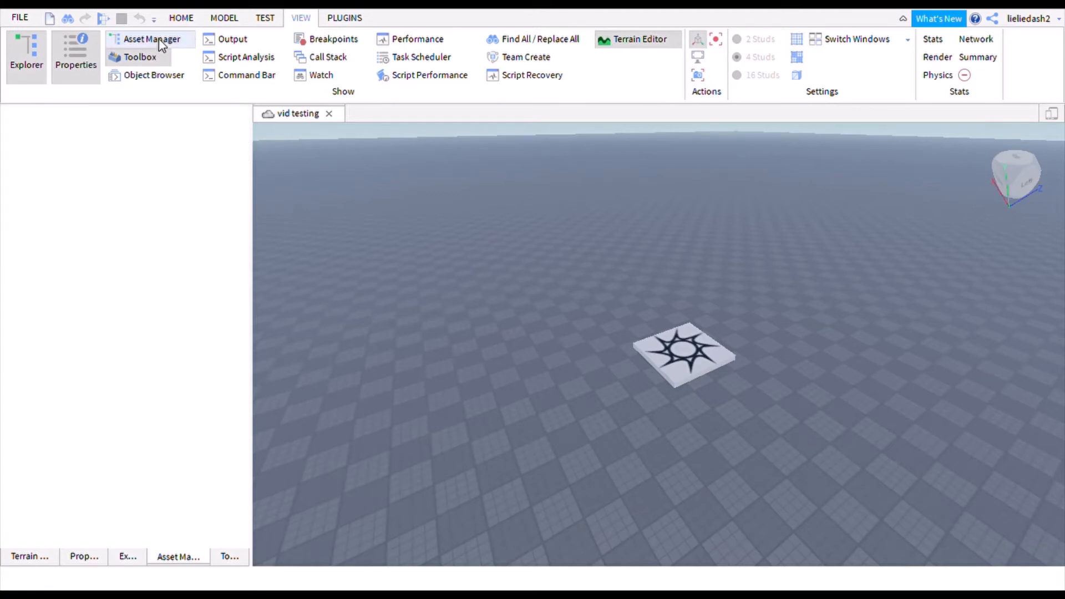
left_click(161, 58)
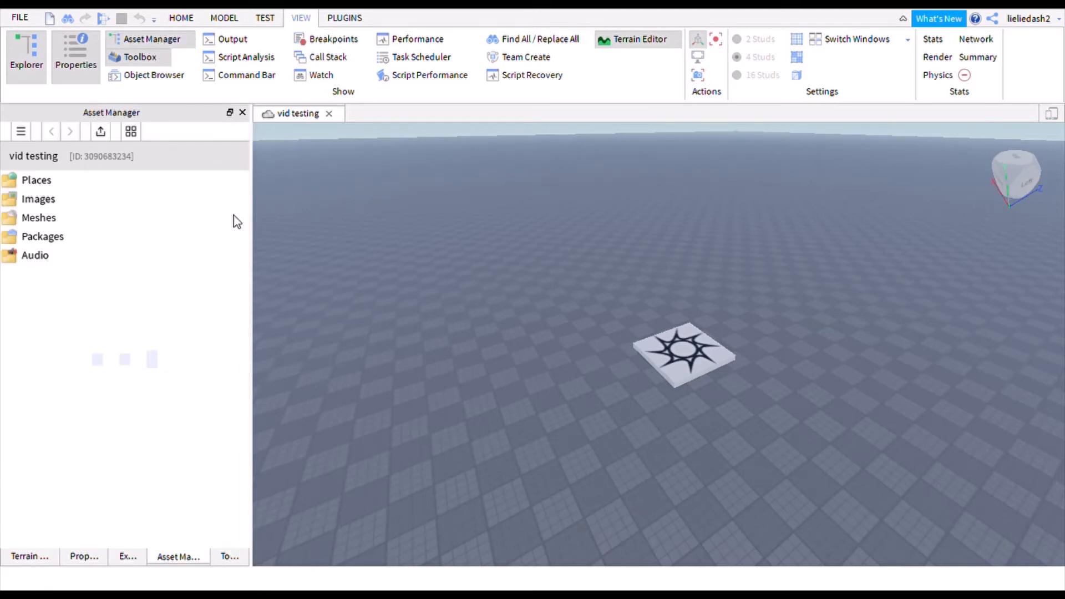
Step: Insert the floor vid mesh into the workspace and place it on the baseplate beside the spawn location
left_click(229, 18)
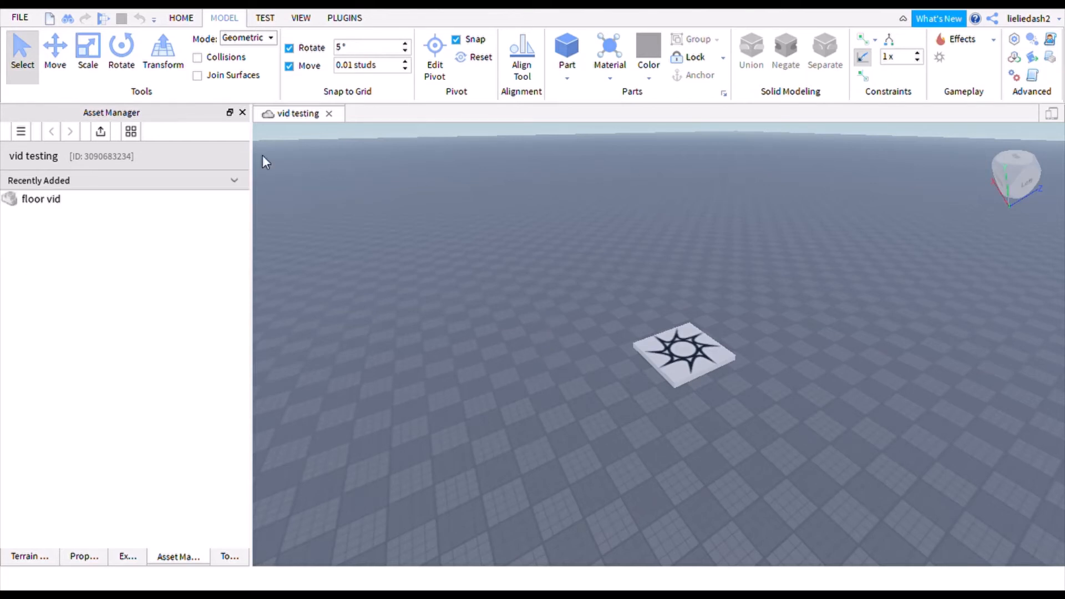
left_click(82, 201)
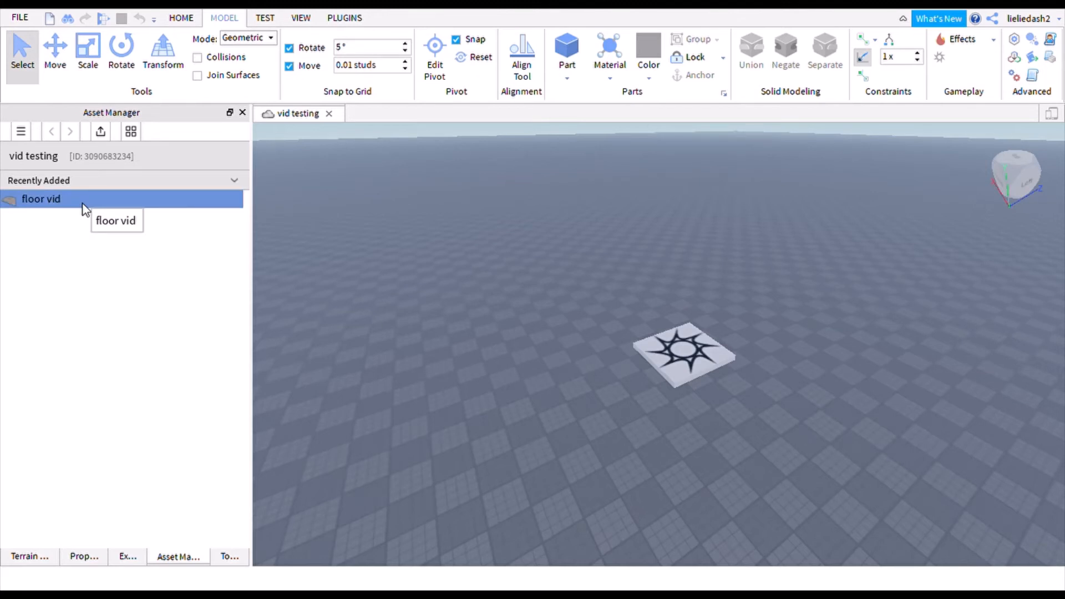
left_click(83, 208)
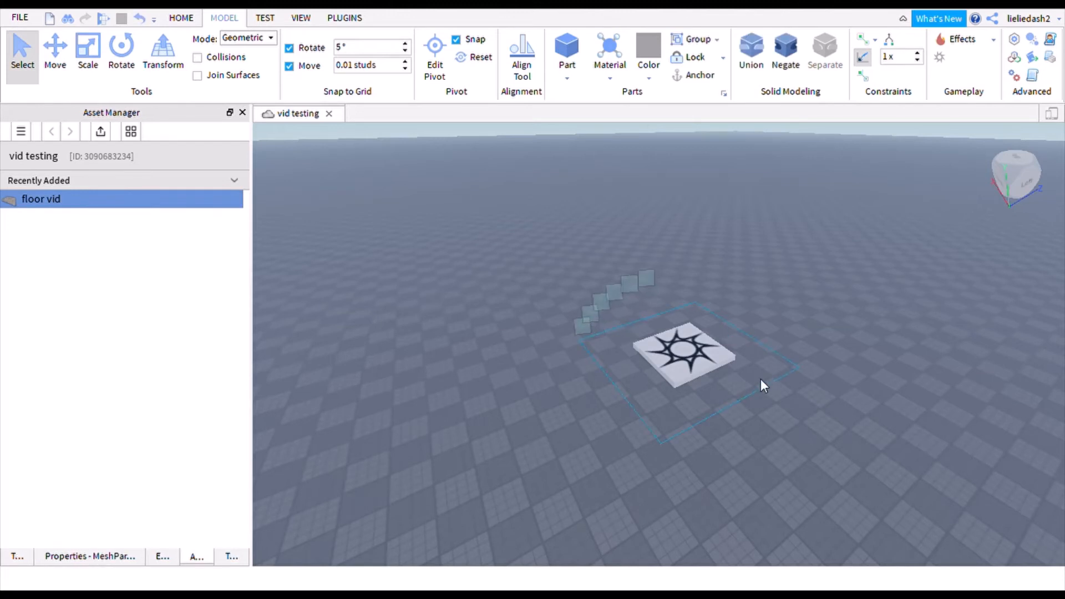
left_click_drag(726, 407, 598, 454)
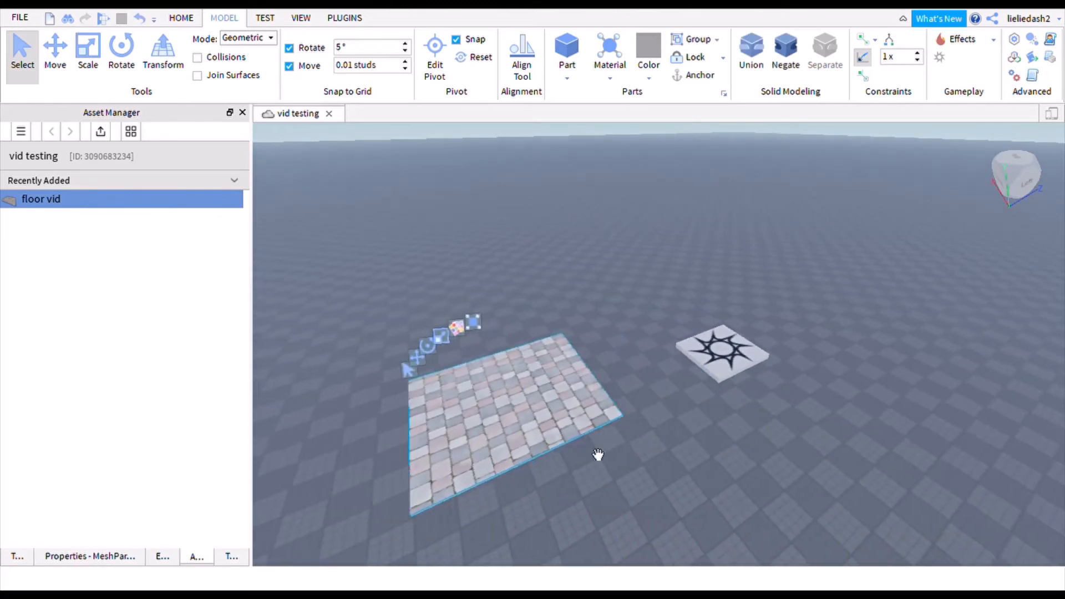
Step: Examine the placed floor mesh and its paving texture up close
right_click_drag(598, 455, 660, 393)
key("w")
key("w")
key("s")
key("w")
key("s")
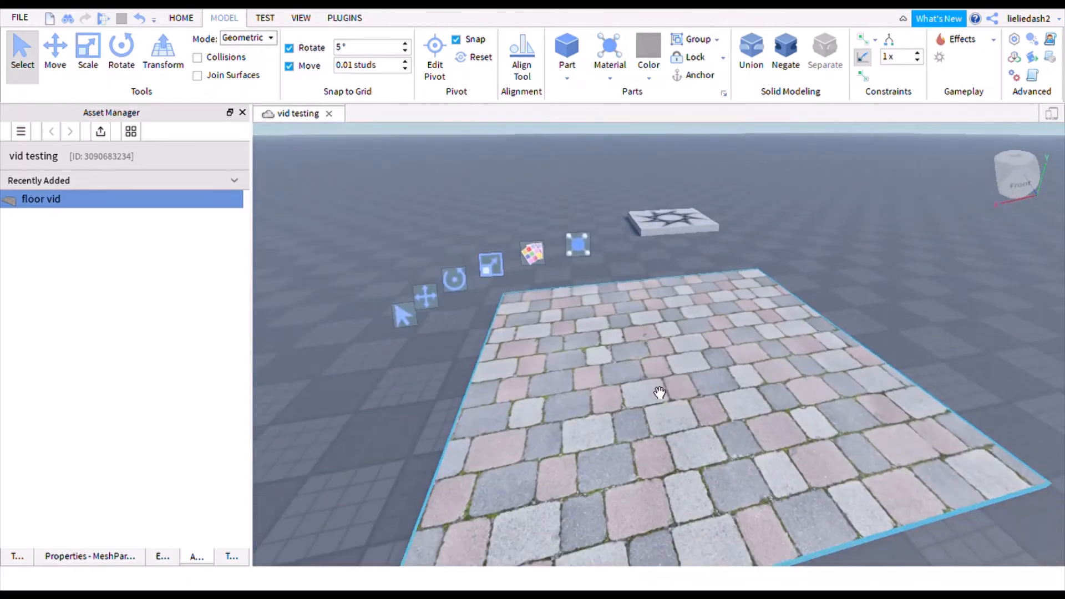
key("s")
Step: Add a SurfaceAppearance object to the Meshes/floor vid part
left_click(163, 556)
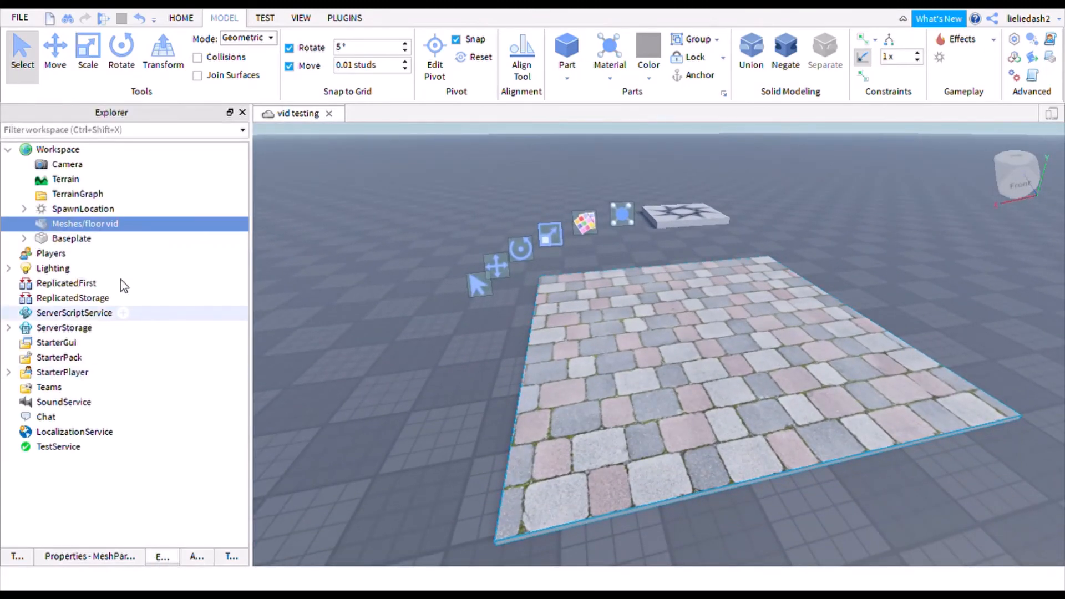
mouse_move(131, 226)
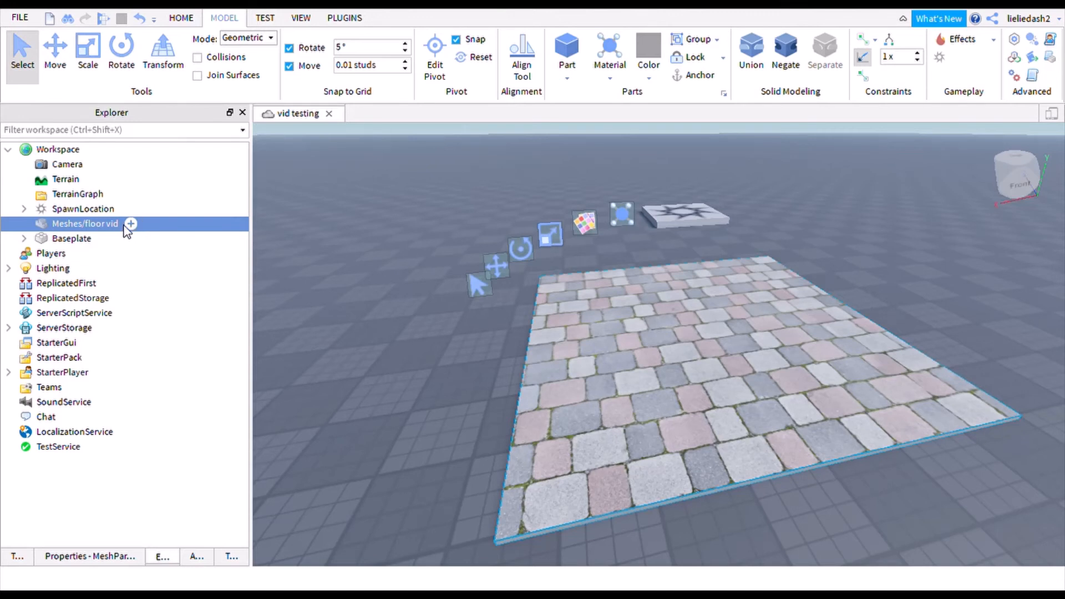
left_click(102, 446)
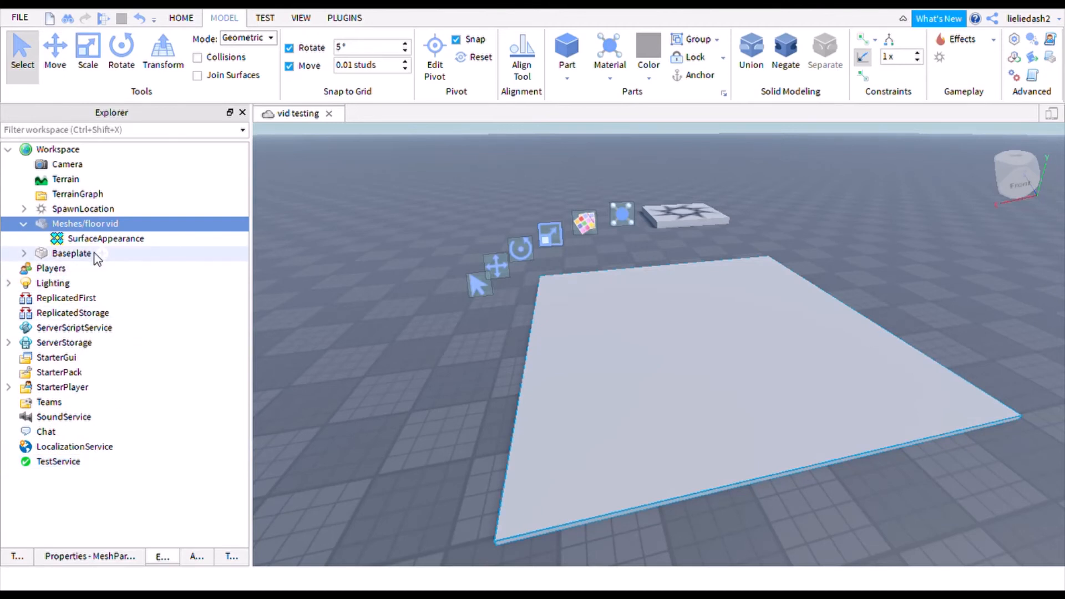
left_click(78, 240)
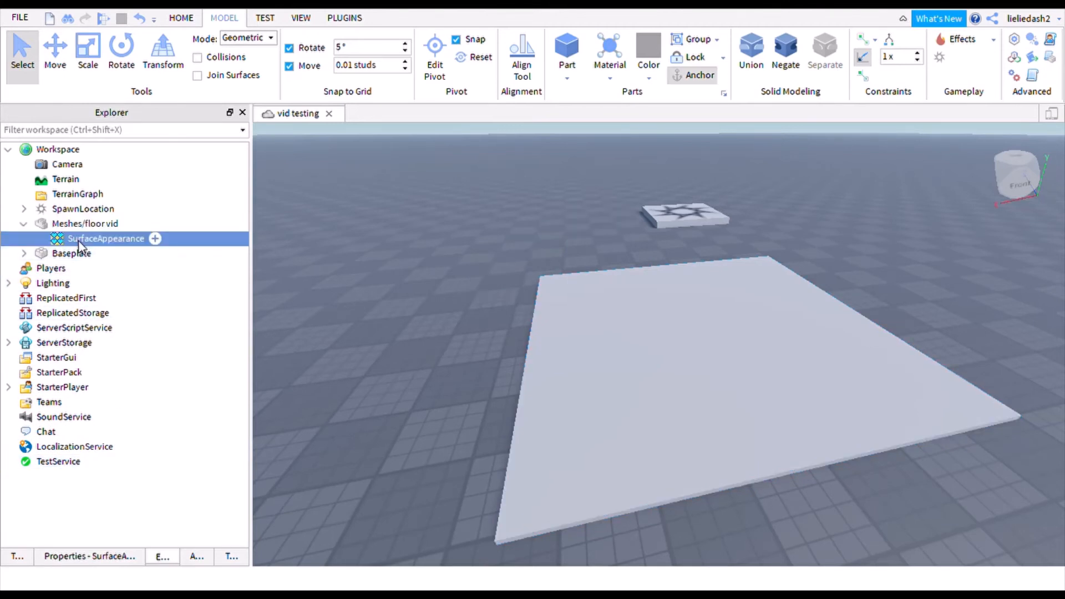
left_click(120, 562)
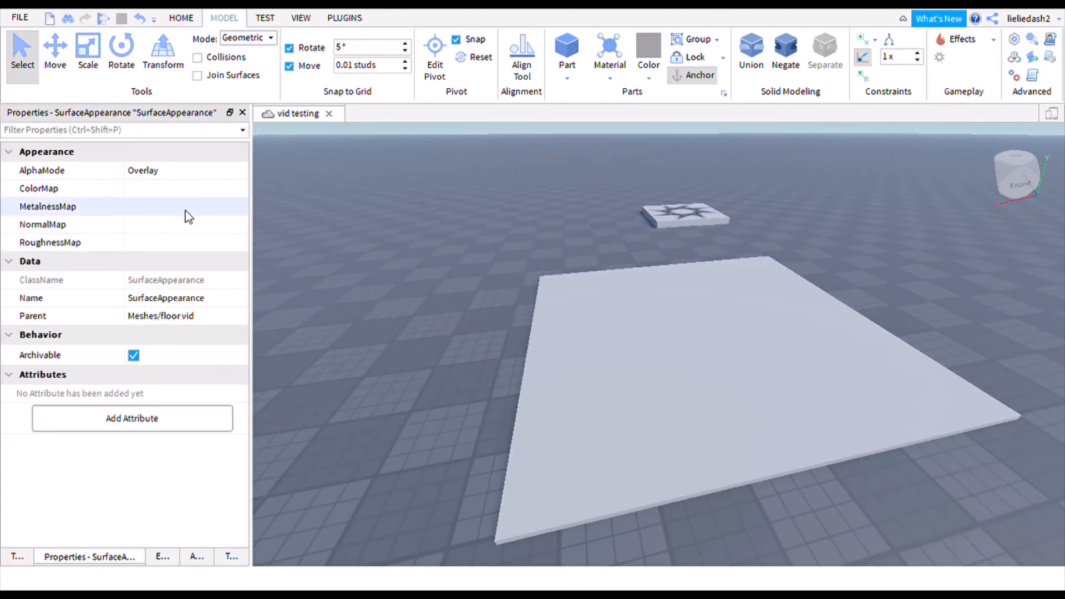
left_click(159, 193)
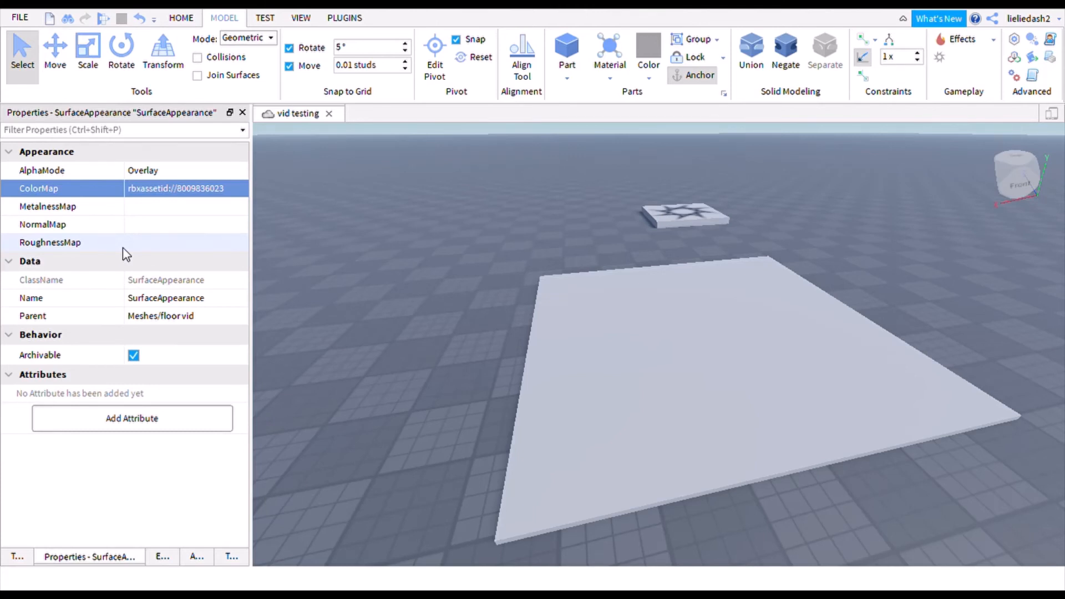
left_click(154, 208)
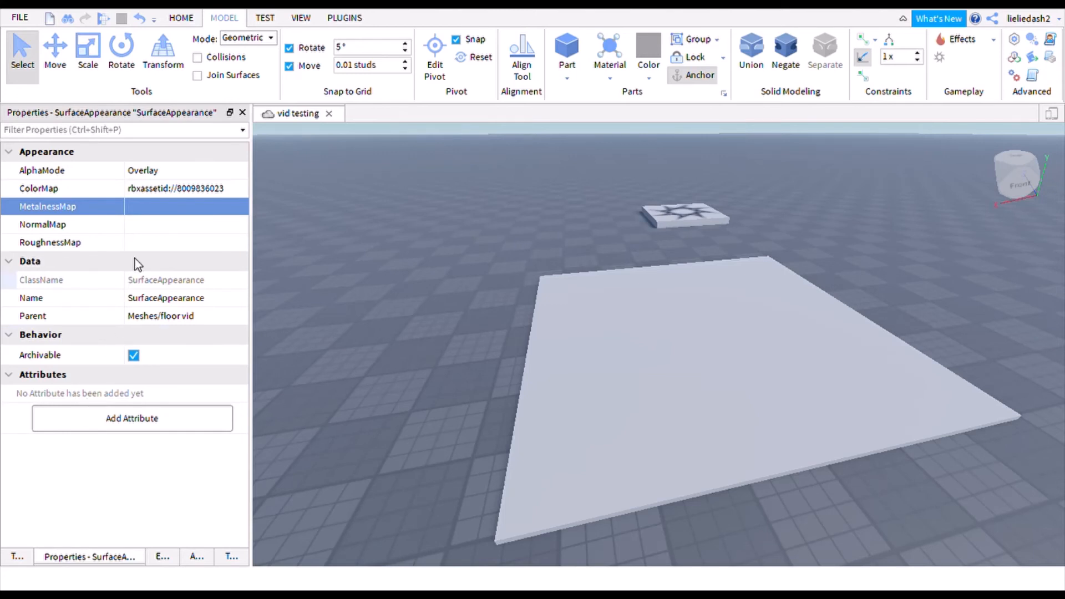
left_click(143, 224)
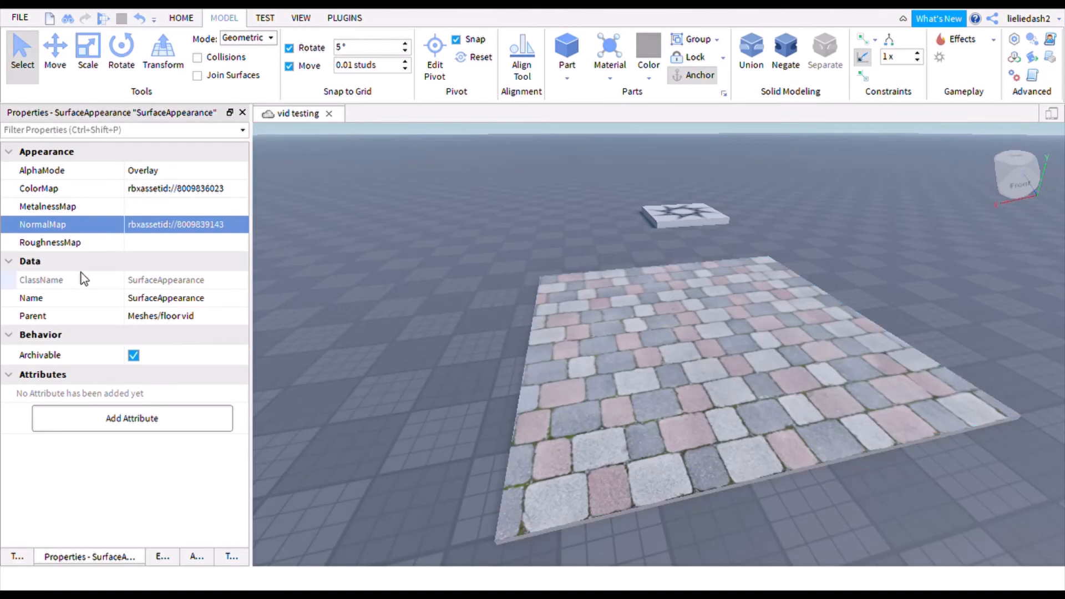
left_click(155, 244)
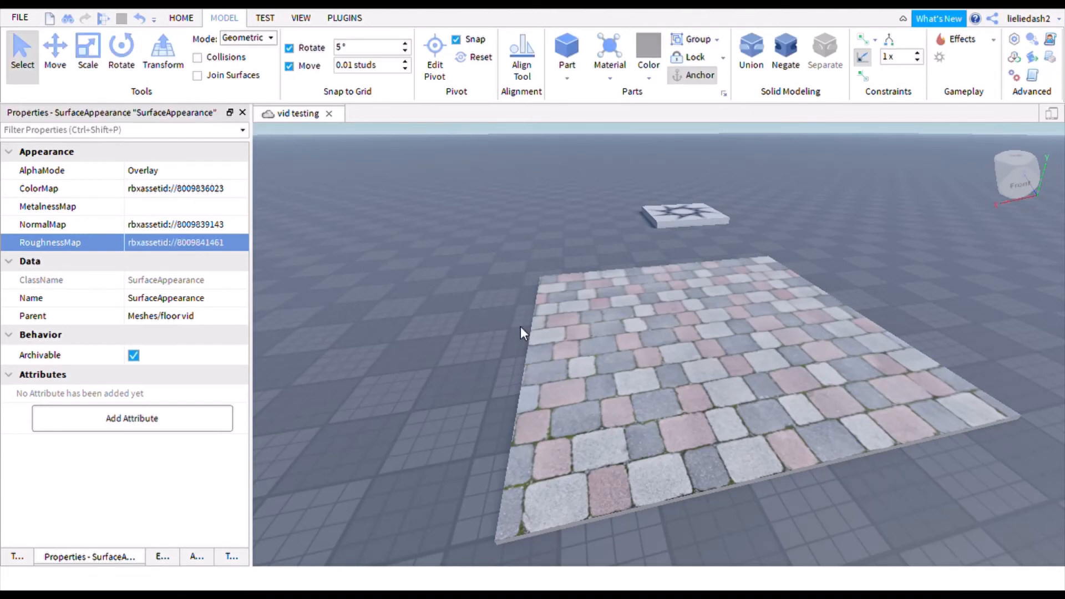
Step: Clear the selection and collapse the Meshes/floor vid entry in the workspace hierarchy
left_click(162, 556)
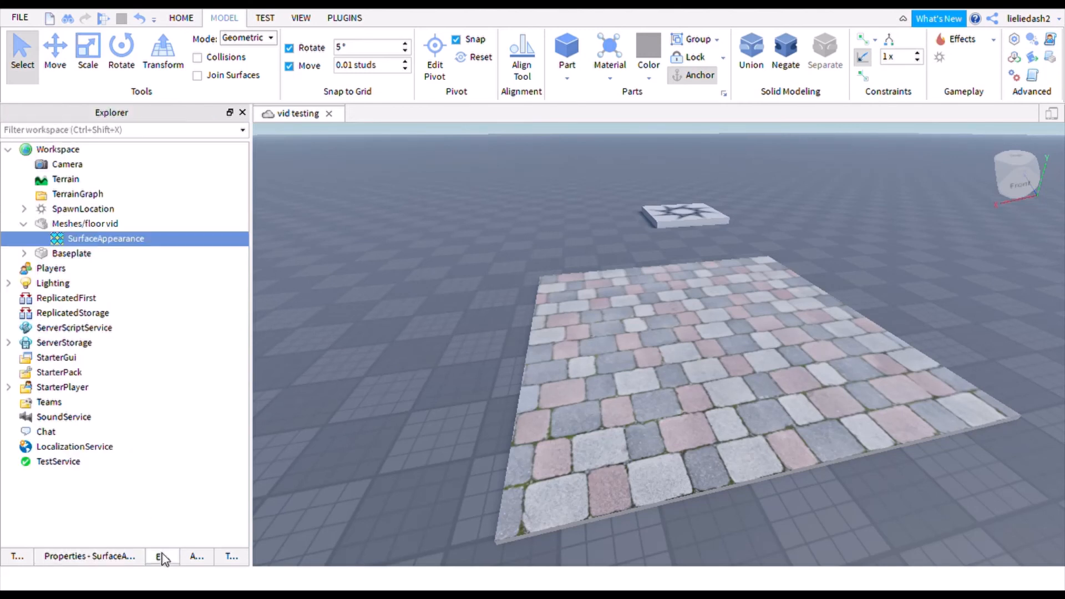
left_click(357, 387)
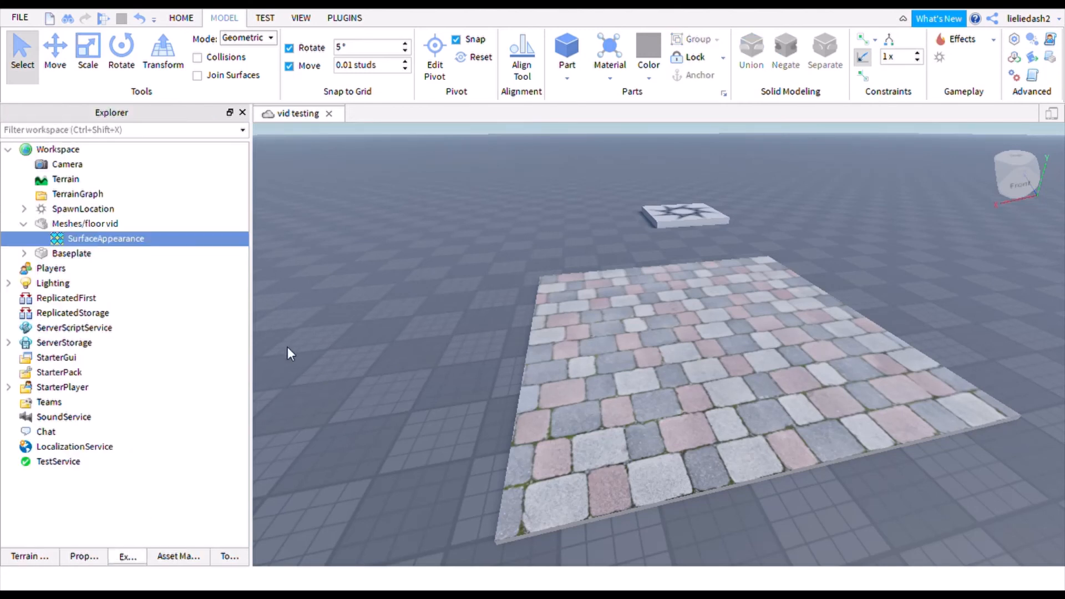
left_click(23, 224)
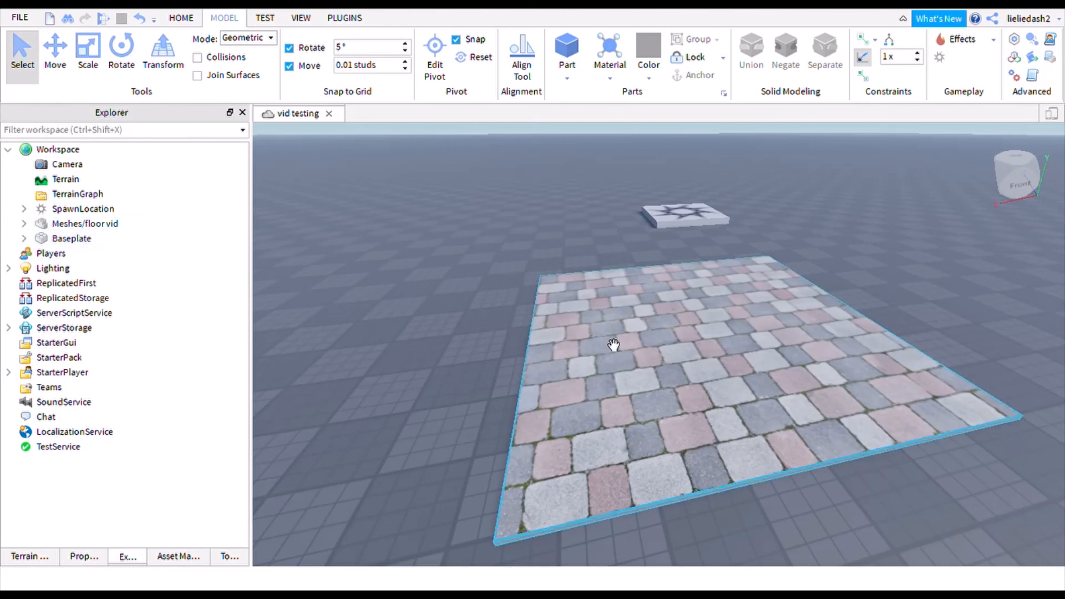
Step: Examine how light plays across the paving floor's surface from the opposite side, from afar and up close
mouse_move(613, 345)
right_mouse_down()
mouse_move(602, 333)
mouse_move(612, 345)
right_mouse_up()
key("w")
key("s")
key("e")
key("s")
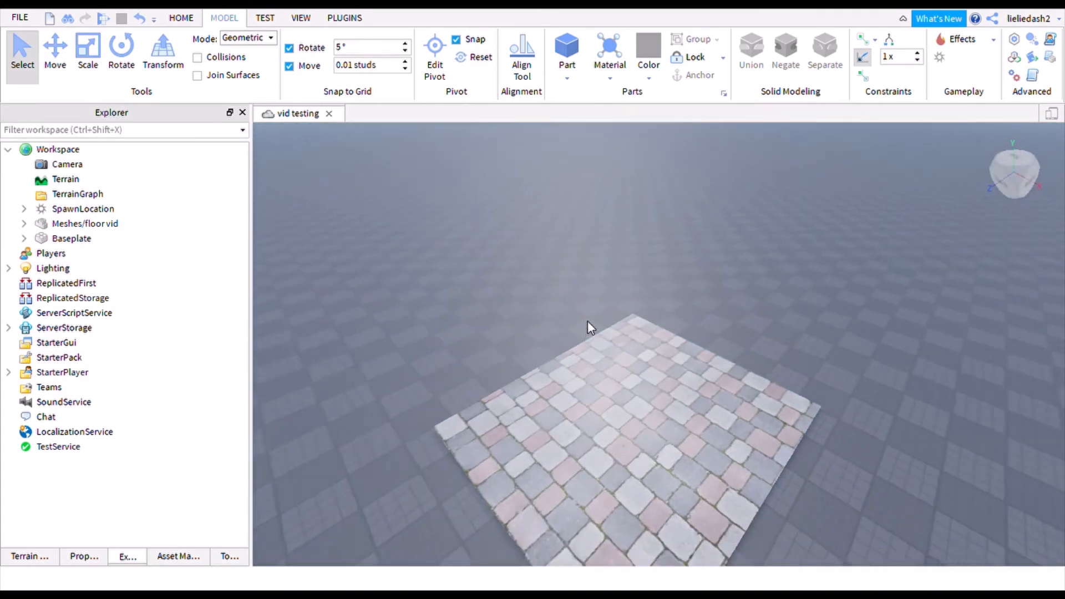
key("d")
key("w")
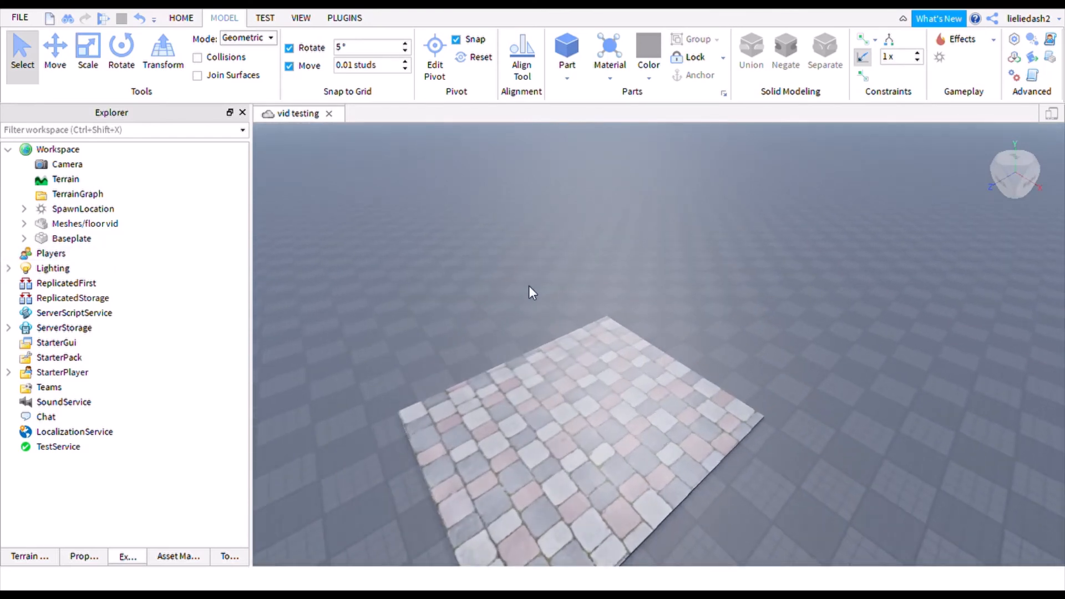
right_click_drag(528, 285, 556, 321)
key("w")
key("q")
key("w")
key("e")
key("q")
key("e")
key("s")
key("q")
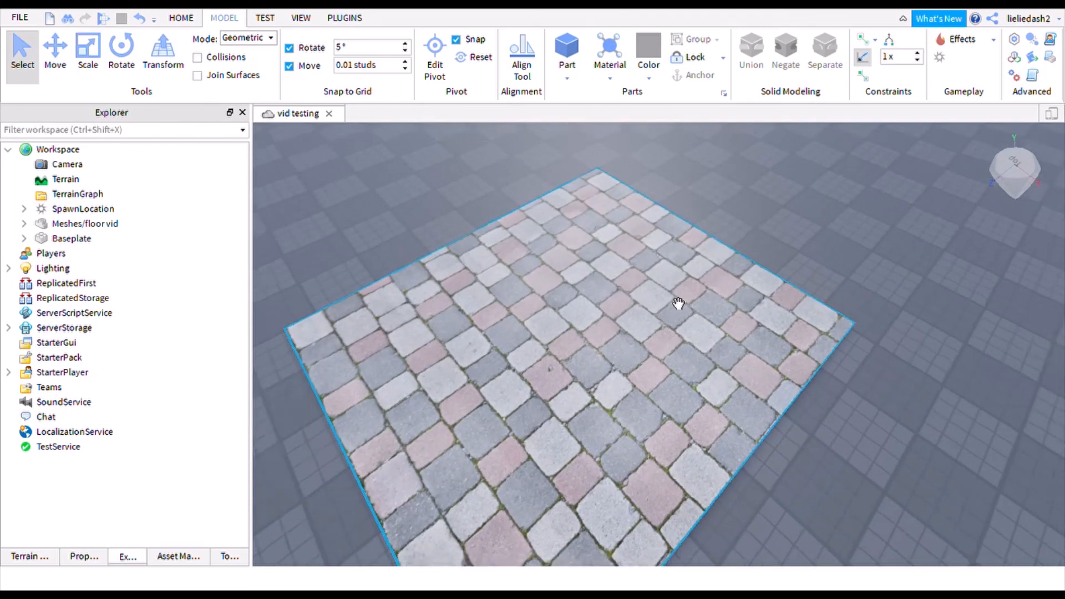
Step: Inspect the finished paving floor next to the spawn location from several angles and distances
key("e")
right_click_drag(708, 302, 743, 324)
key("w")
key("a")
key("s")
key("s")
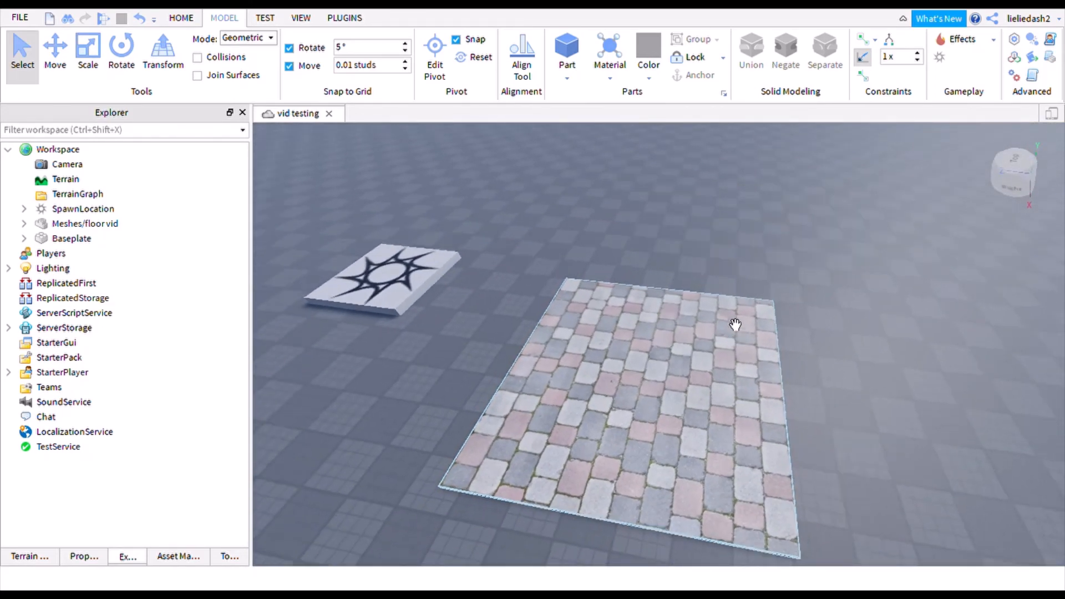
key("e")
key("w")
right_click_drag(710, 301, 736, 325)
key("s")
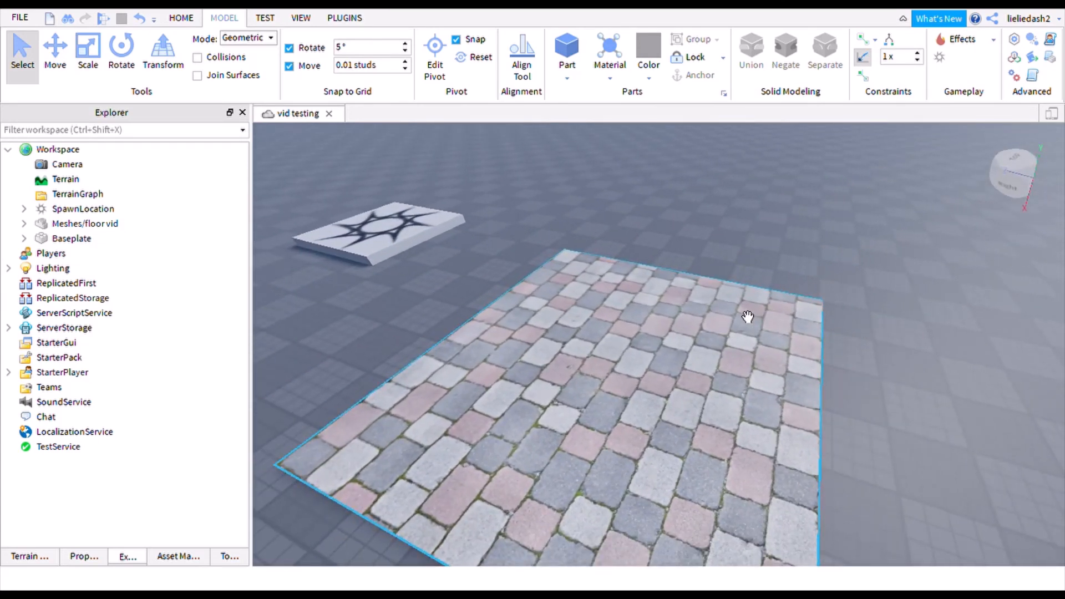